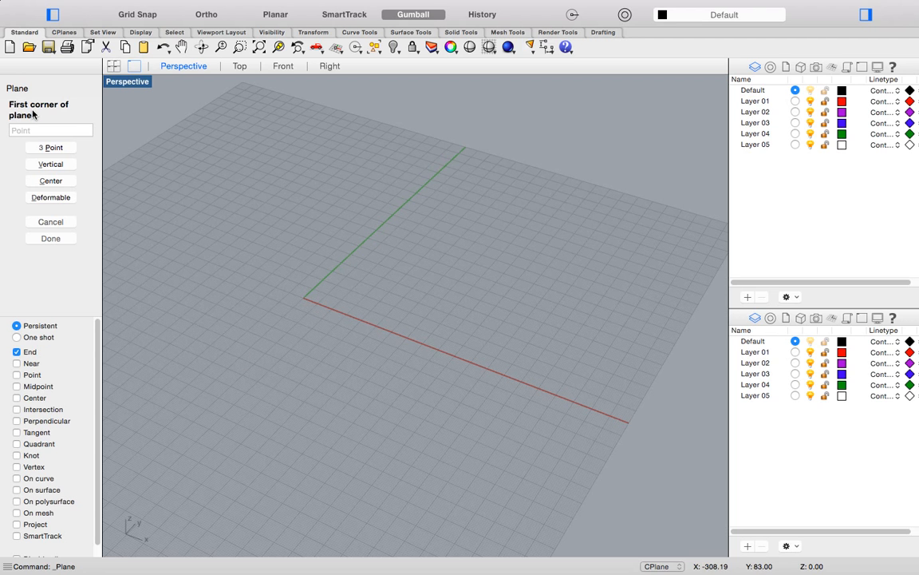
# Draw a rectangular plane corner to corner on the ground grid, on the negative-Y side of the red X axis
pyautogui.click(241, 368)
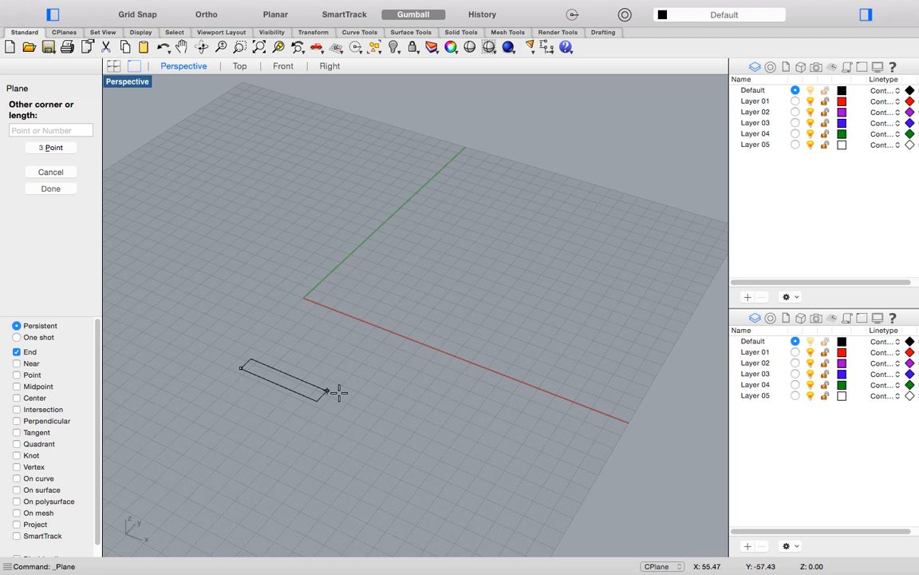
pyautogui.click(391, 370)
pyautogui.scroll(-2, 374, 378)
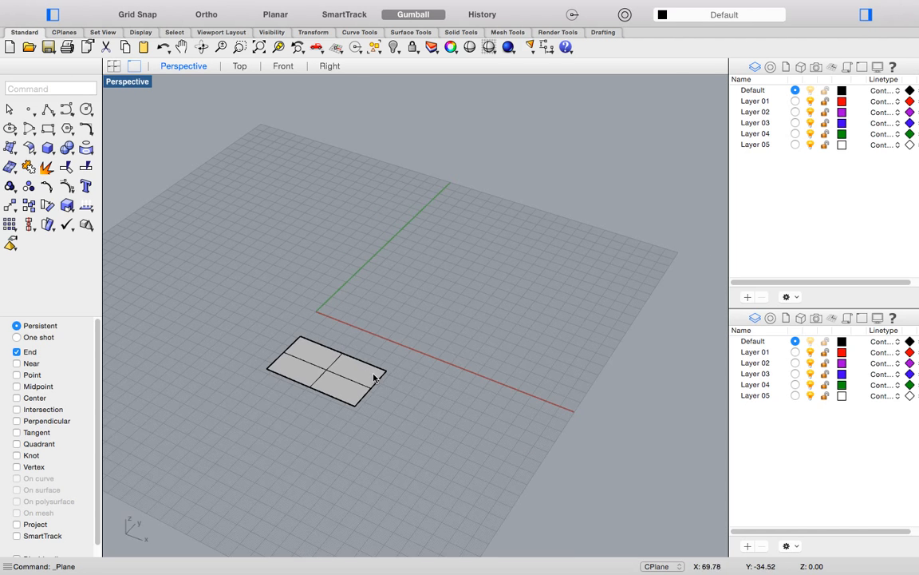
pyautogui.scroll(2, 373, 379)
# Duplicate the plane along the green Y axis, then duplicate that copy along the red X axis using the gumball
pyautogui.click(306, 371)
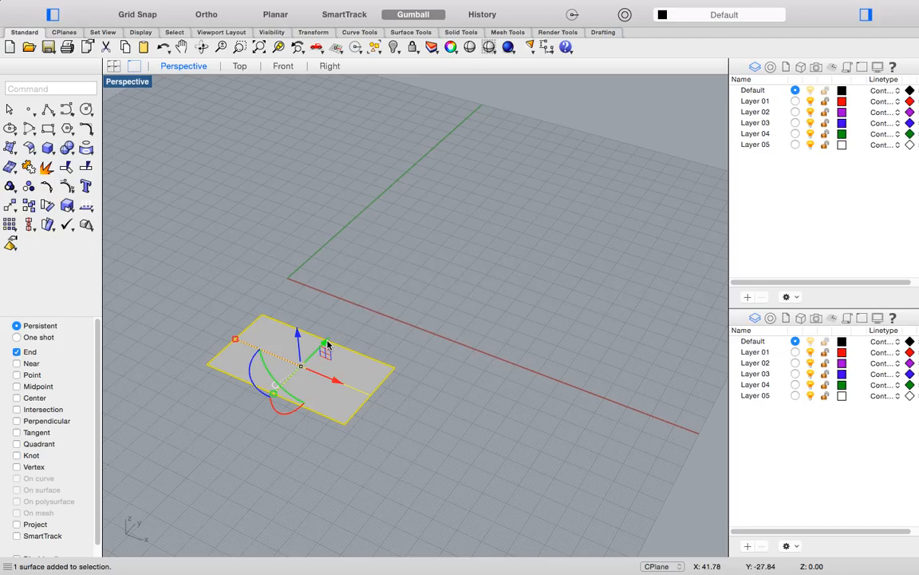
pyautogui.moveTo(327, 342); pyautogui.dragTo(415, 269)
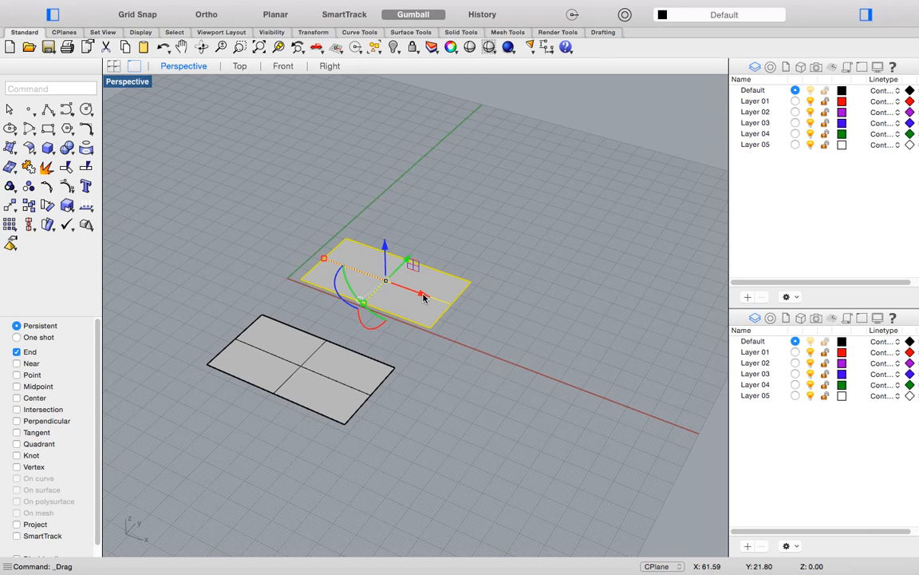
pyautogui.moveTo(423, 297); pyautogui.dragTo(604, 358)
pyautogui.click(545, 423)
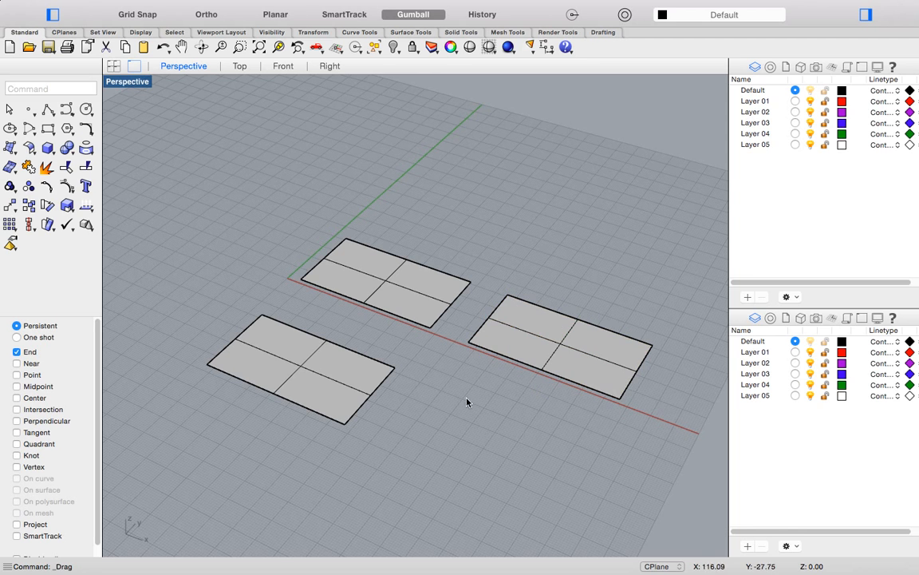
# Move the plane copy nearest the origin to Layer 02 and deselect it
pyautogui.scroll(-2, 460, 389)
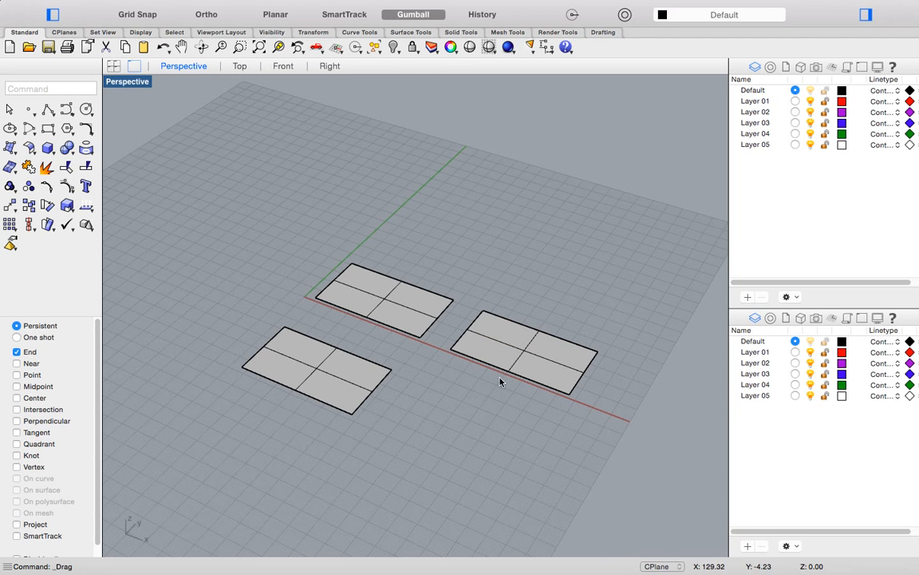
pyautogui.scroll(2, 488, 382)
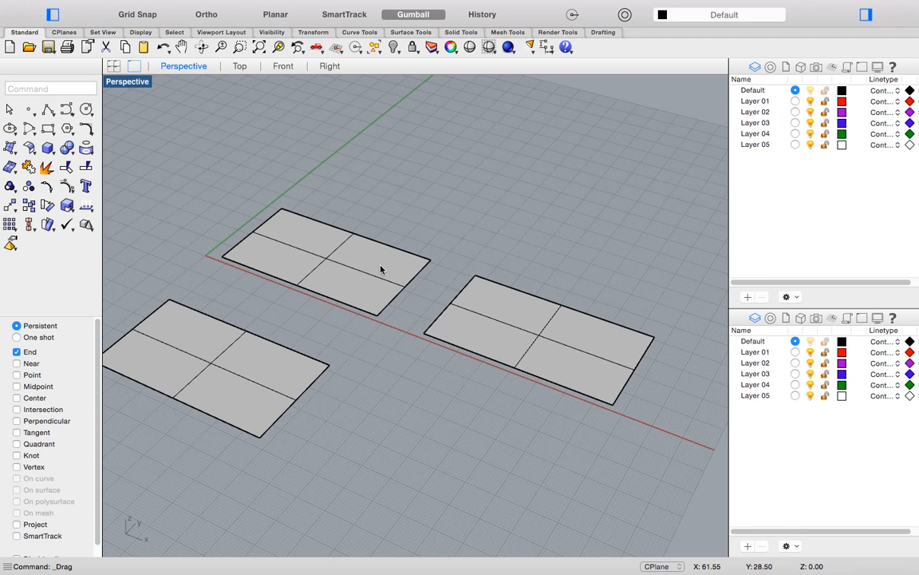
pyautogui.click(329, 262)
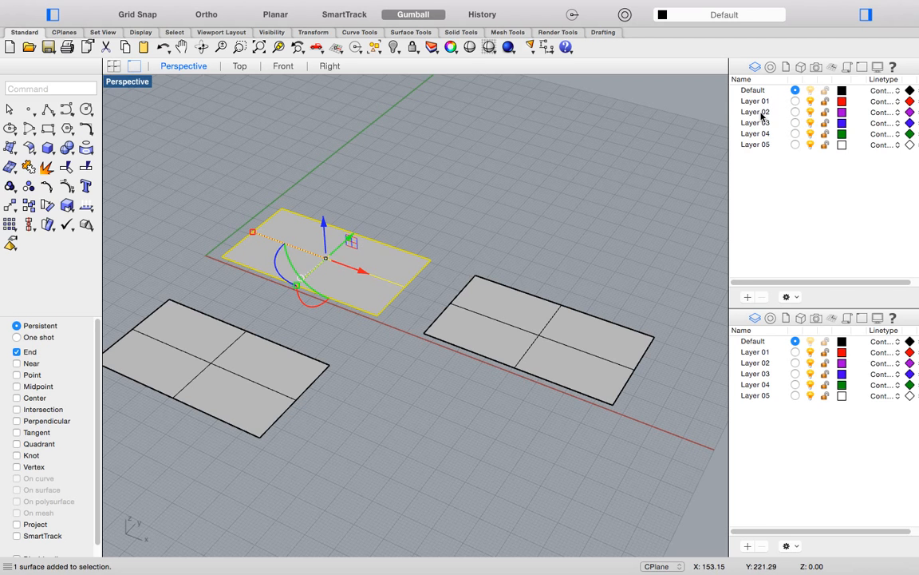
pyautogui.rightClick(763, 111)
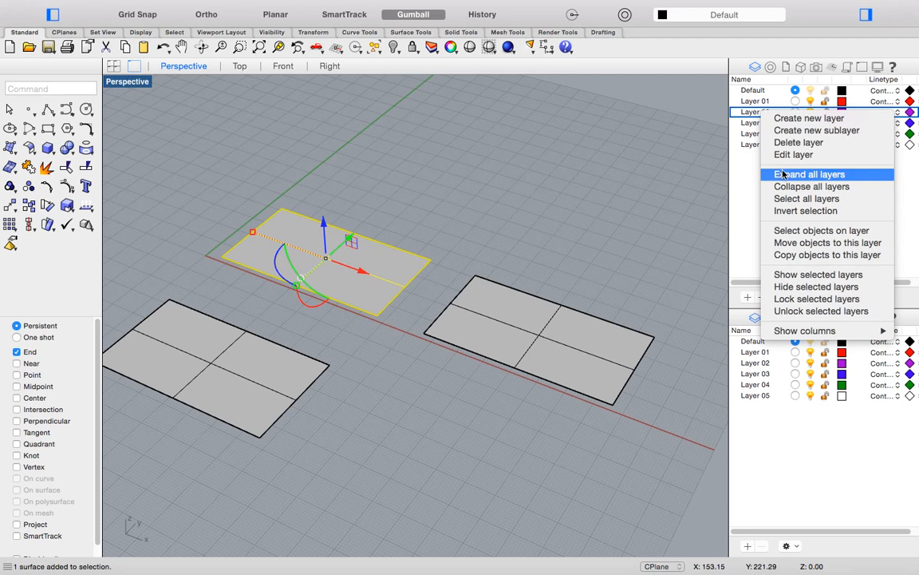
pyautogui.click(807, 247)
pyautogui.press('Escape')
# Move the plane copy farthest along the red X axis to Layer 05
pyautogui.click(541, 342)
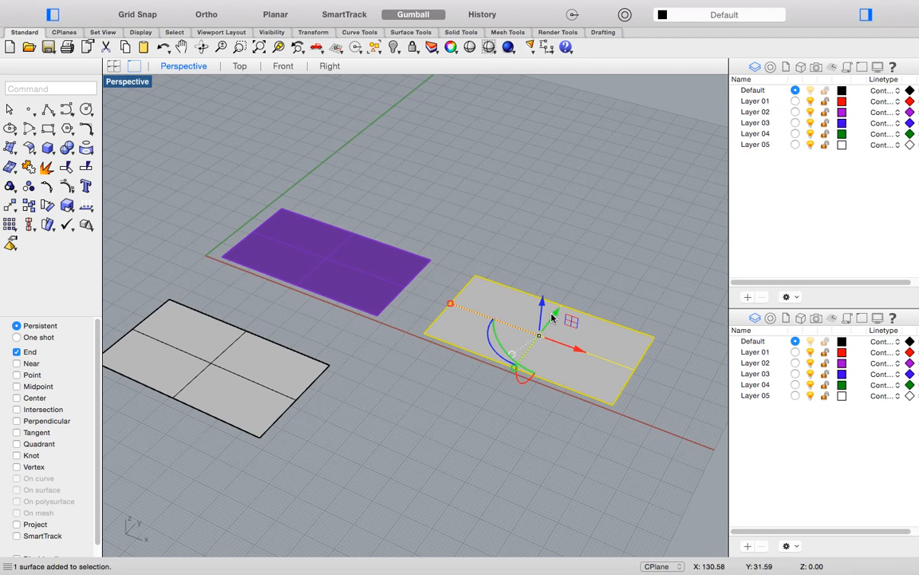
pyautogui.rightClick(762, 146)
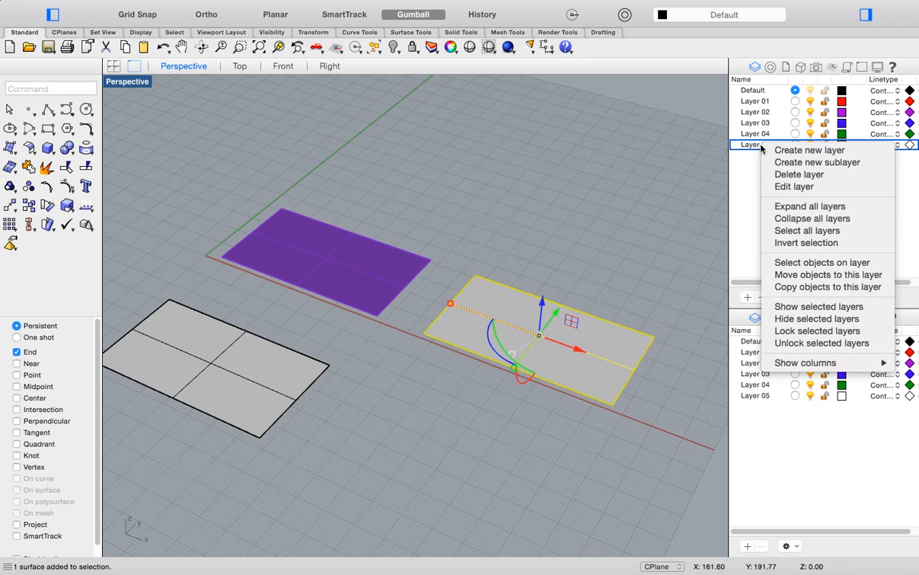
pyautogui.click(806, 275)
# Raise the purple Layer 02 plane vertically above the grid with the gumball and deselect it
pyautogui.scroll(-5, 511, 271)
pyautogui.scroll(5, 426, 297)
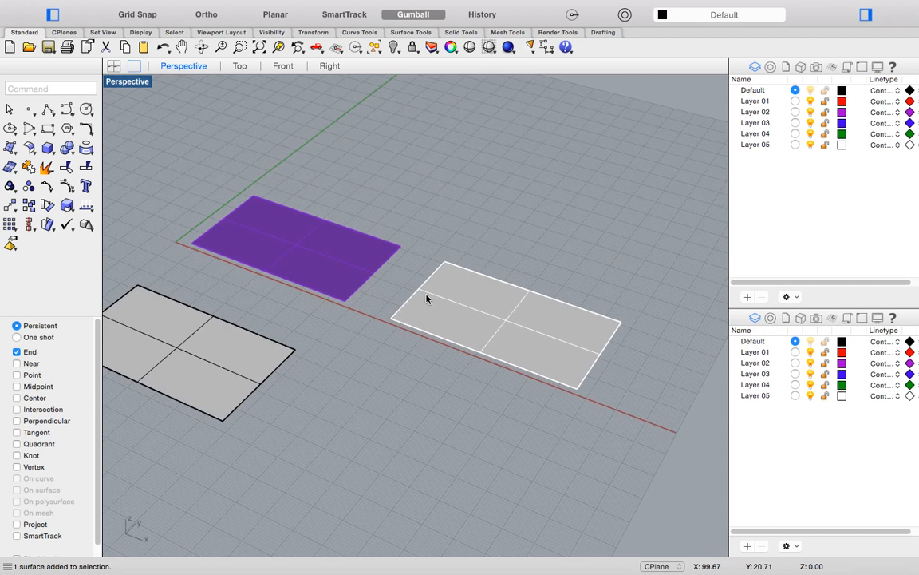
pyautogui.scroll(-4, 427, 297)
pyautogui.scroll(3, 415, 295)
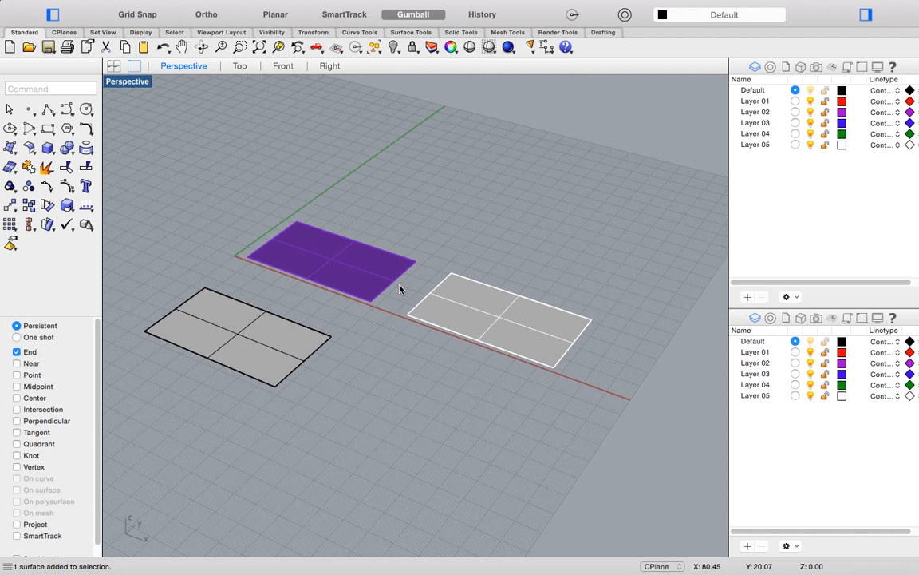
pyautogui.click(341, 267)
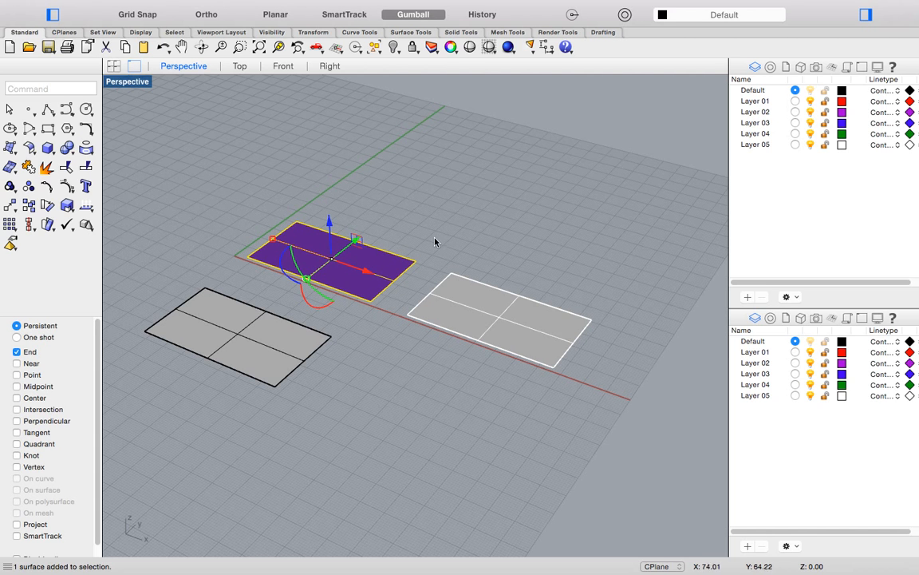
pyautogui.scroll(-4, 435, 241)
pyautogui.scroll(4, 390, 221)
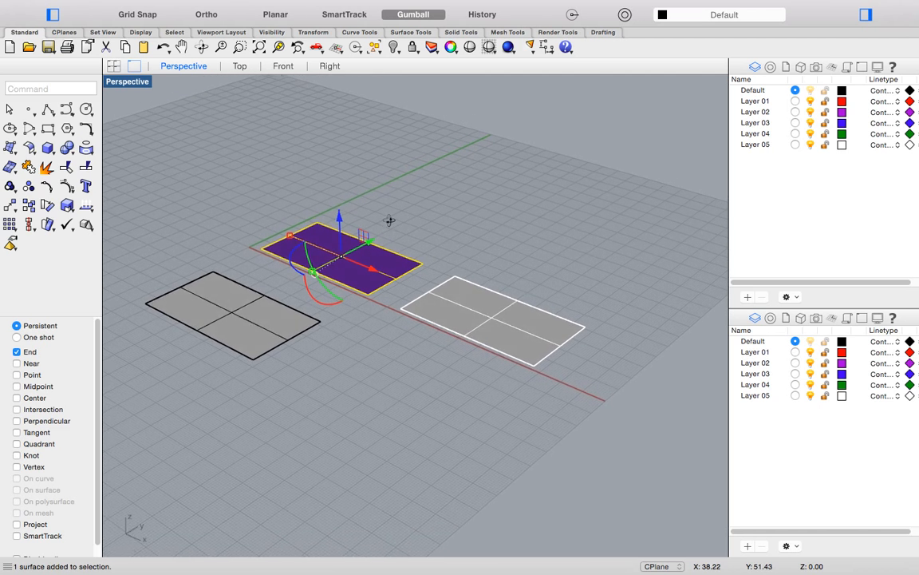
pyautogui.moveTo(389, 221); pyautogui.dragTo(380, 223, button='right')
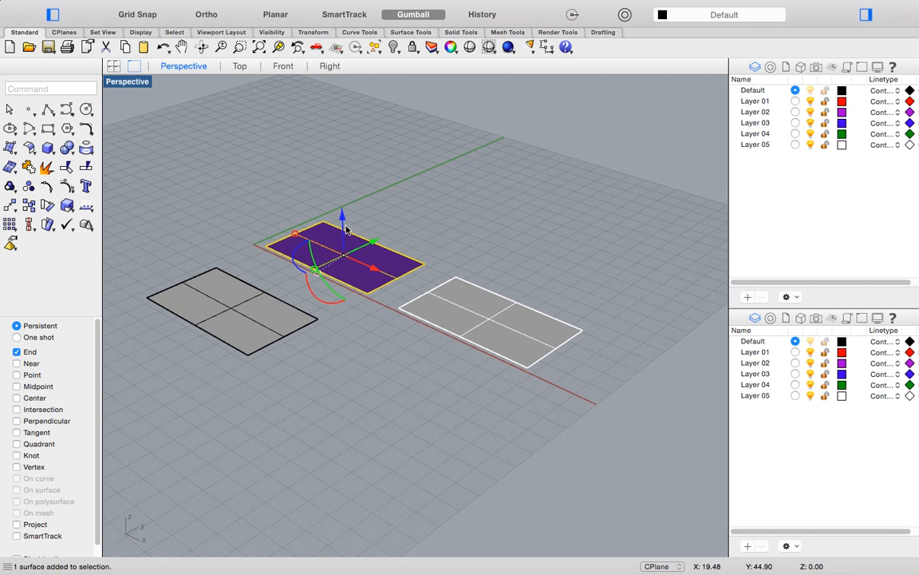
pyautogui.moveTo(342, 214); pyautogui.dragTo(343, 179)
pyautogui.click(492, 260)
# Raise the white Layer 05 plane vertically, higher than the purple plane, and deselect it
pyautogui.click(489, 325)
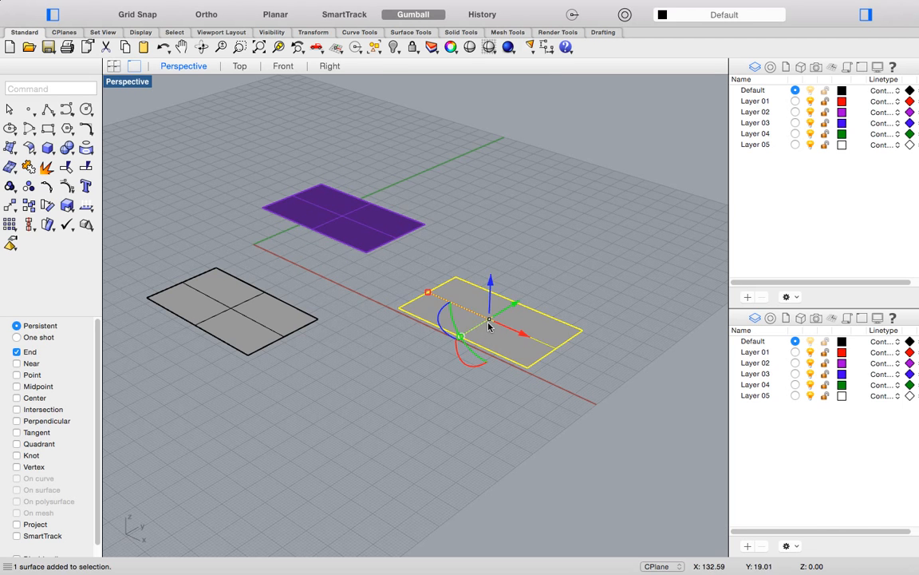
pyautogui.scroll(-3, 489, 326)
pyautogui.moveTo(483, 275); pyautogui.dragTo(479, 202)
pyautogui.click(566, 303)
# Select all three planes together with a selection window and delete them
pyautogui.scroll(-6, 447, 292)
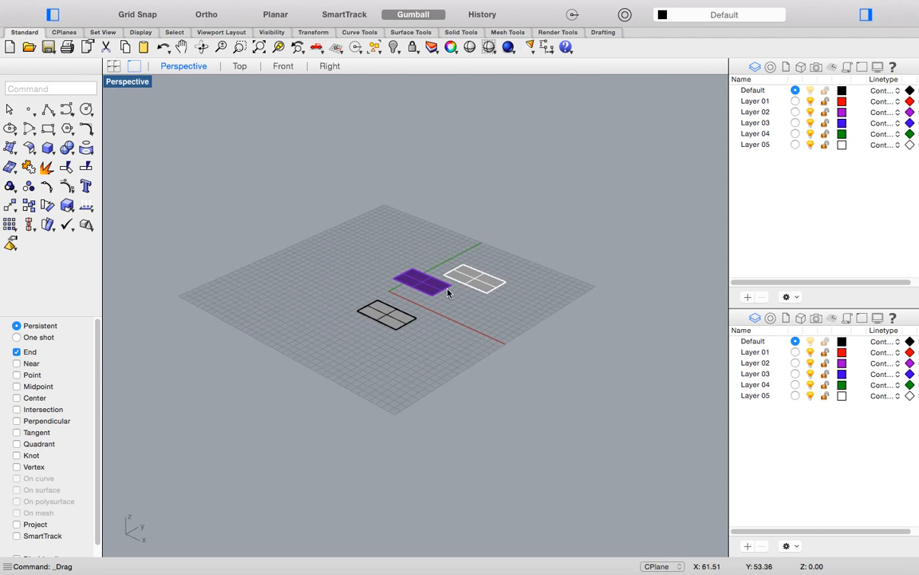
pyautogui.moveTo(447, 294); pyautogui.dragTo(485, 361, button='right')
pyautogui.scroll(6, 445, 318)
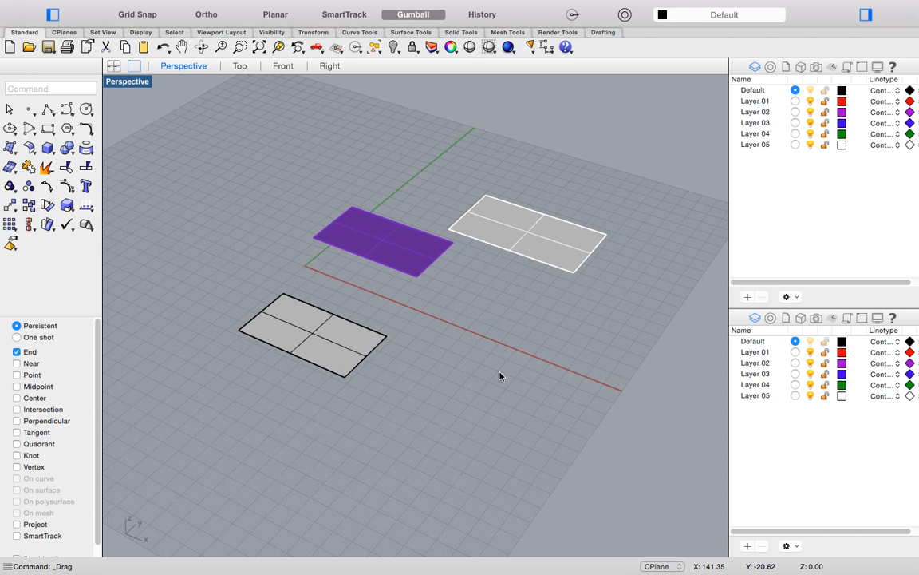
pyautogui.moveTo(571, 431); pyautogui.dragTo(359, 226)
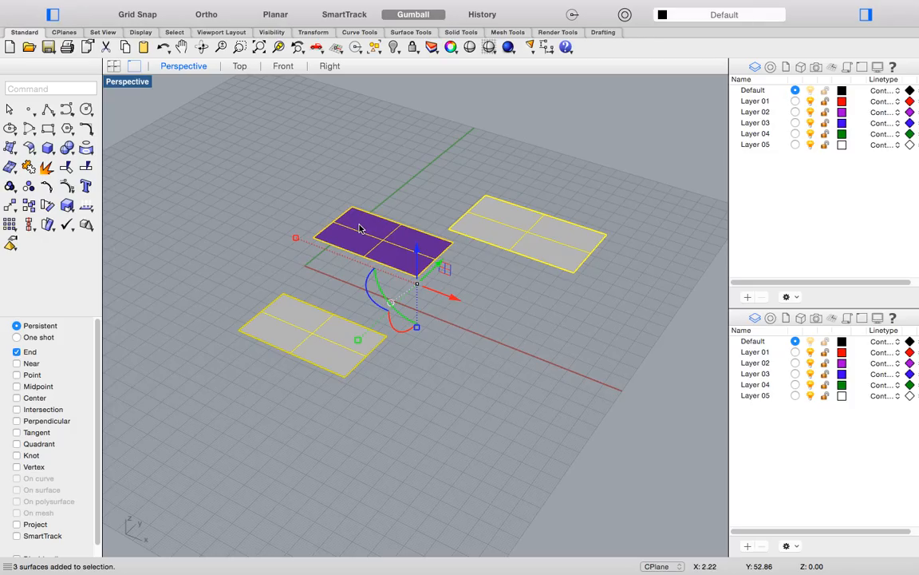
pyautogui.press('Delete')
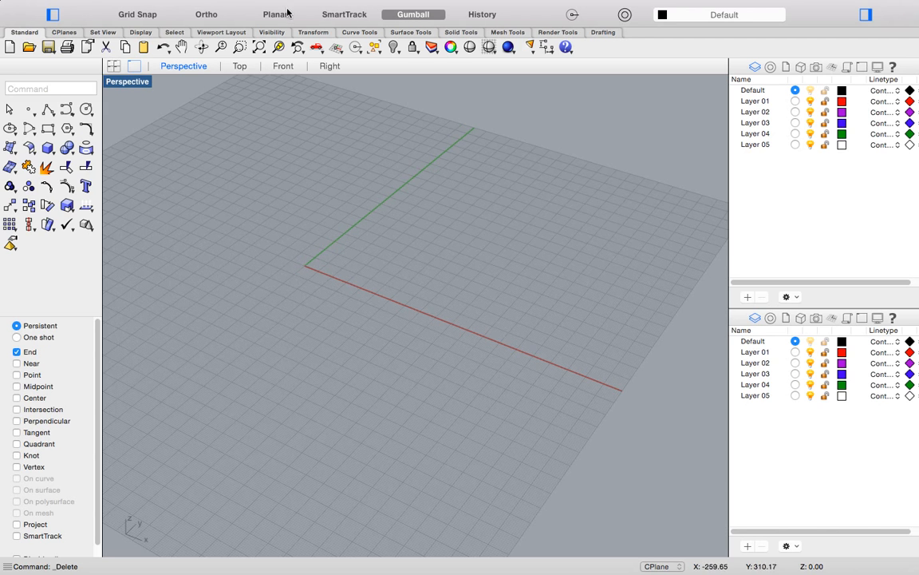
# Create a corner-to-corner solid box over the grid origin, about 19 units high
pyautogui.moveTo(315, 5)
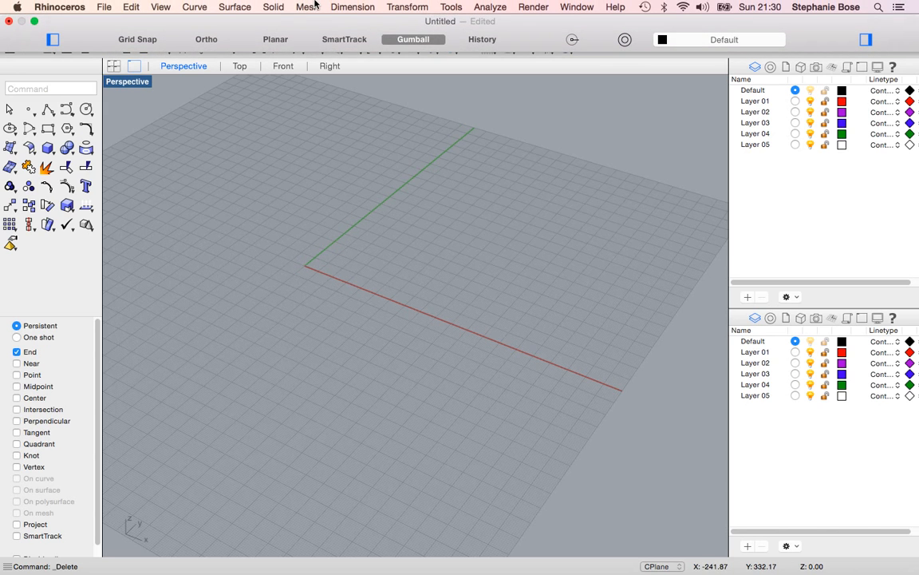
pyautogui.click(273, 7)
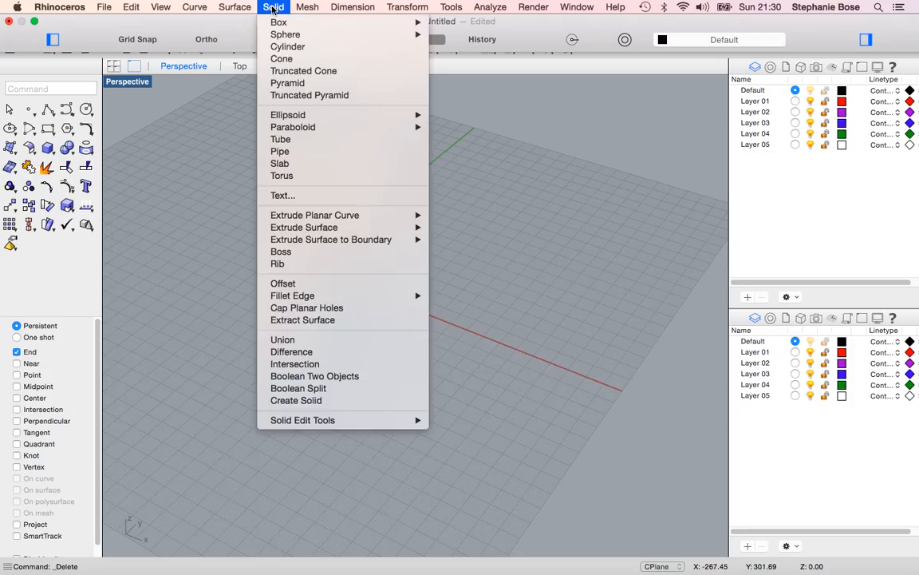
pyautogui.moveTo(277, 22)
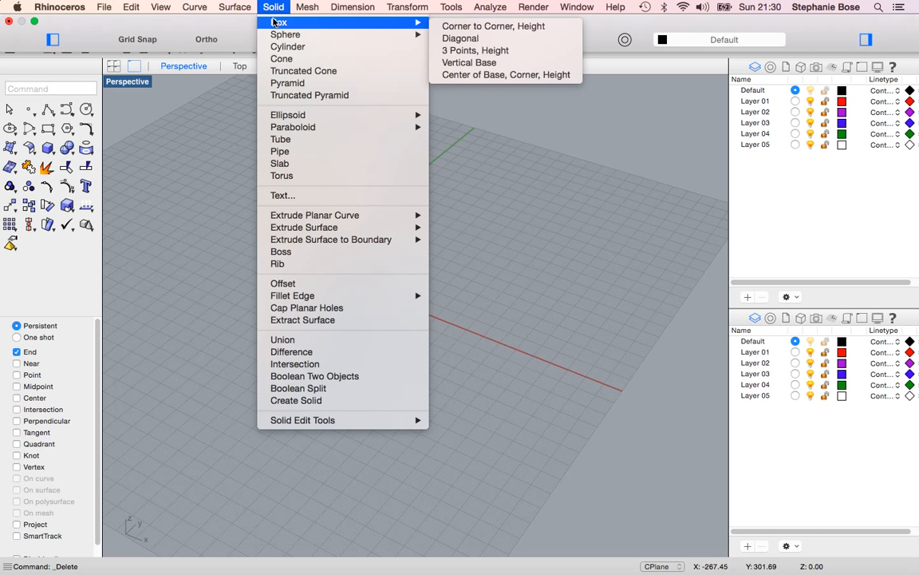
pyautogui.click(483, 28)
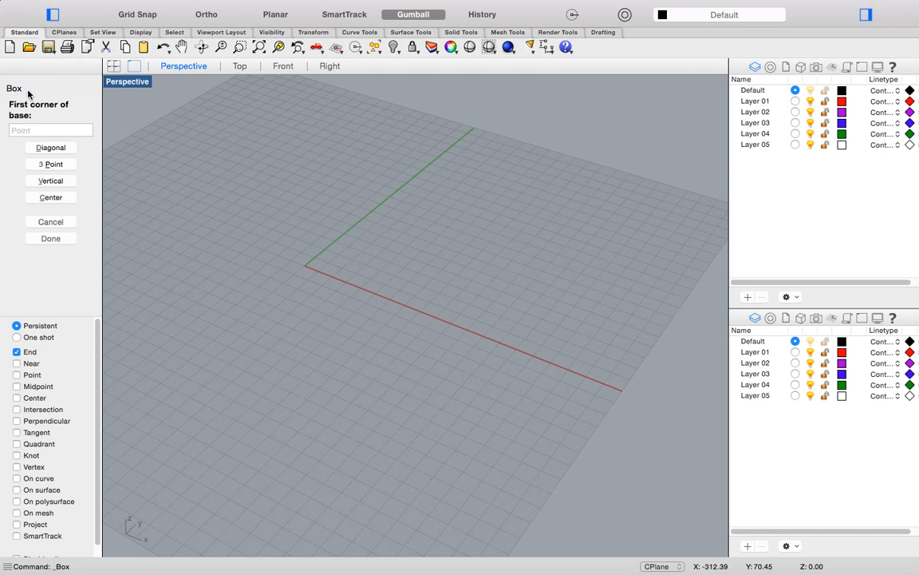
pyautogui.click(284, 297)
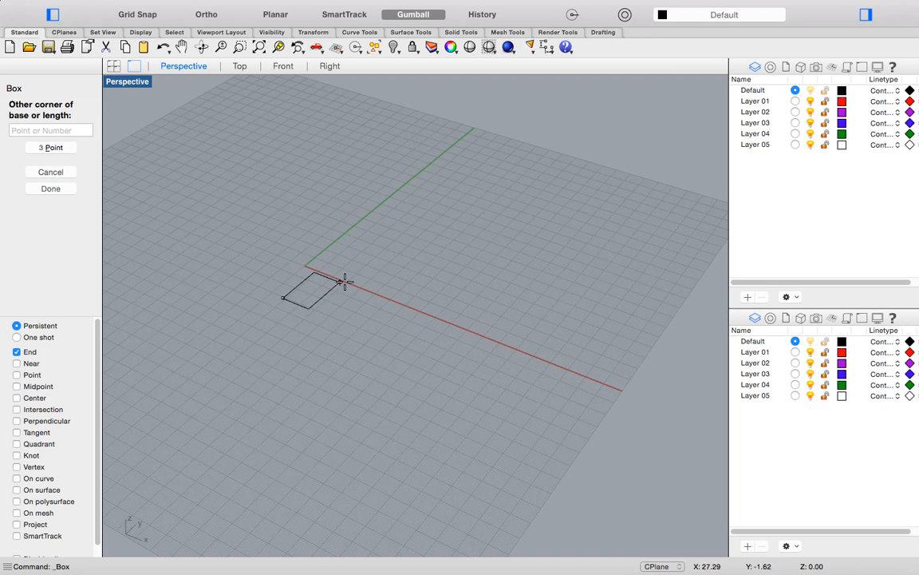
pyautogui.click(372, 283)
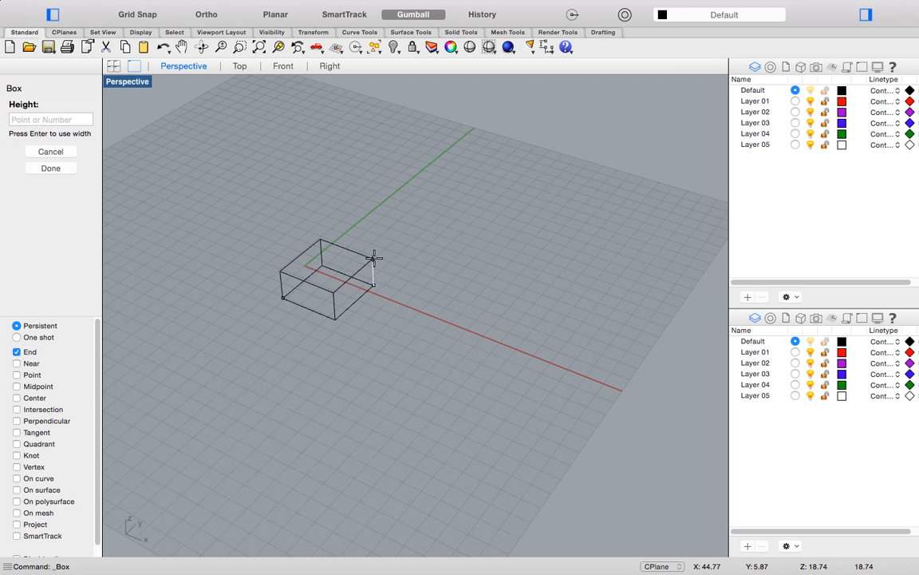
pyautogui.click(374, 259)
pyautogui.scroll(2, 424, 303)
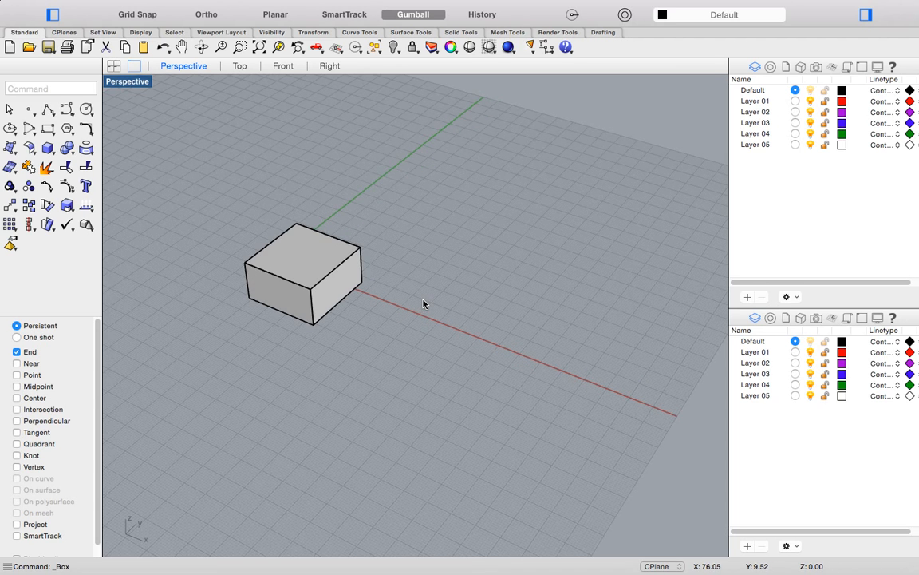
# Duplicate the box twice along the red X axis with the gumball to form a row of three boxes
pyautogui.click(311, 266)
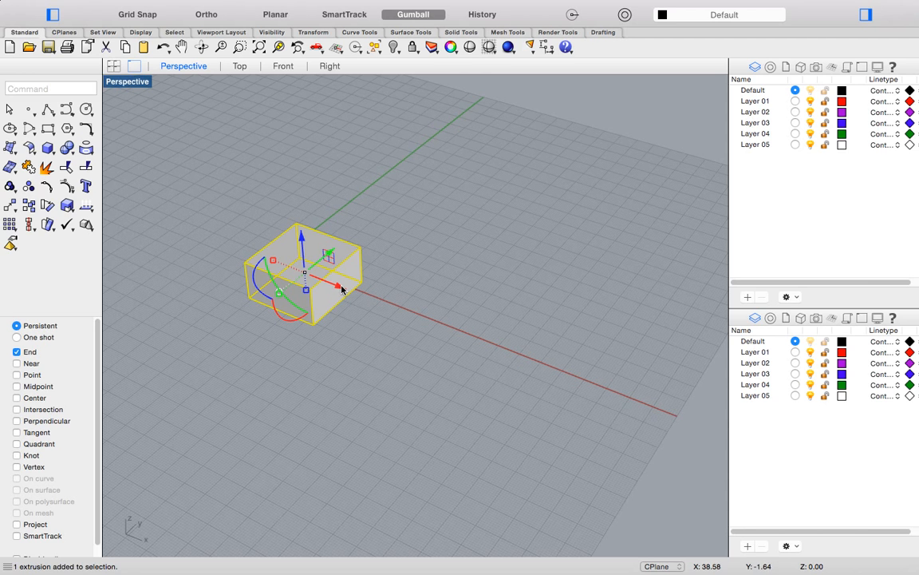
pyautogui.moveTo(343, 291); pyautogui.dragTo(415, 349)
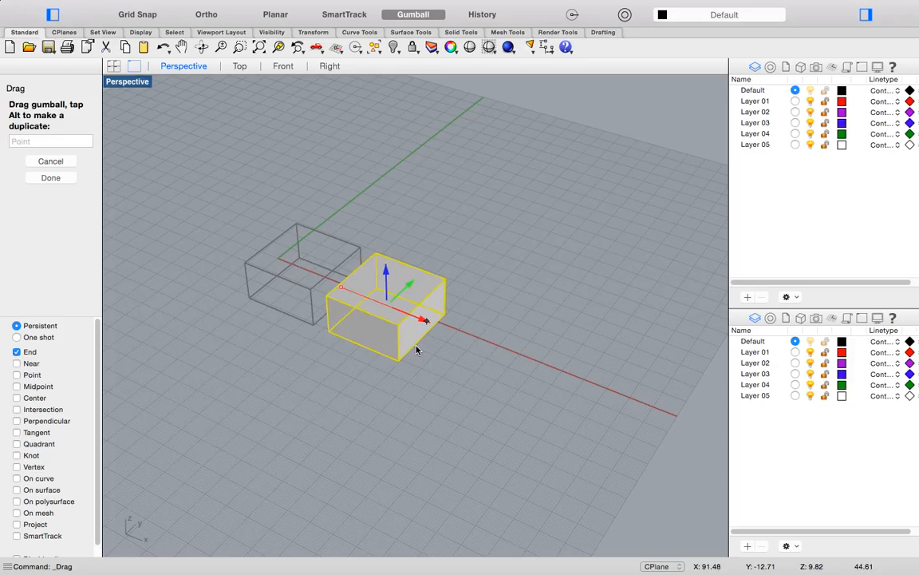
pyautogui.moveTo(416, 349); pyautogui.dragTo(529, 390)
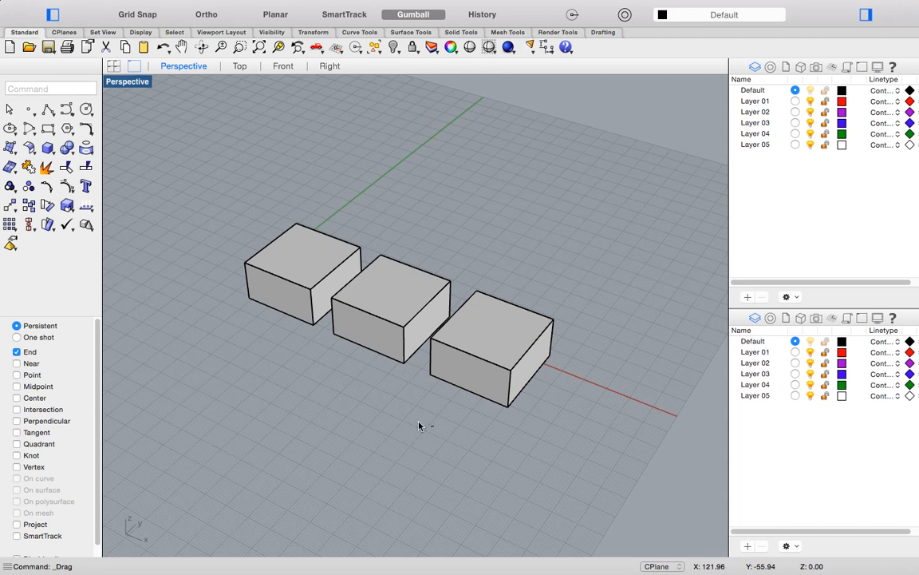
pyautogui.scroll(2, 371, 388)
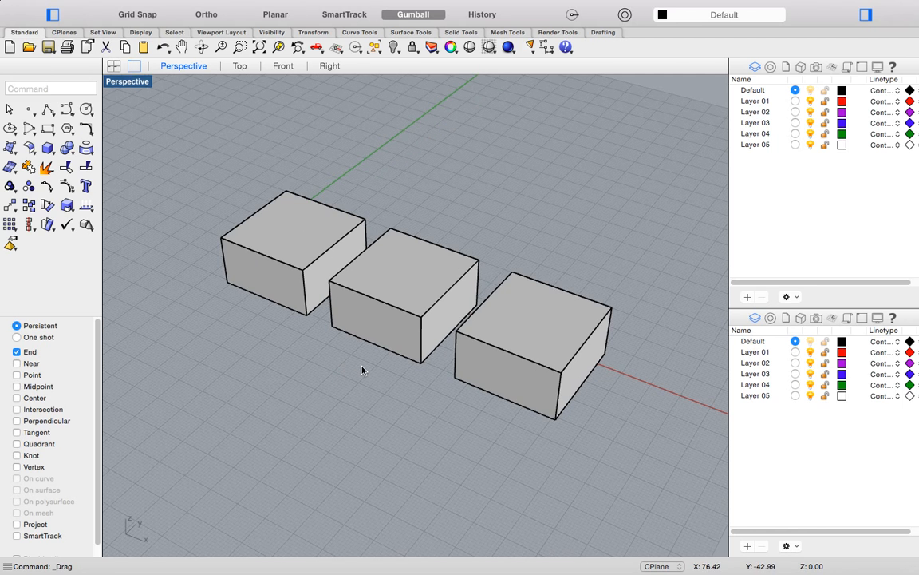
# Select the middle box, then add the box farthest along the X axis and the one at the origin to the selection
pyautogui.click(375, 283)
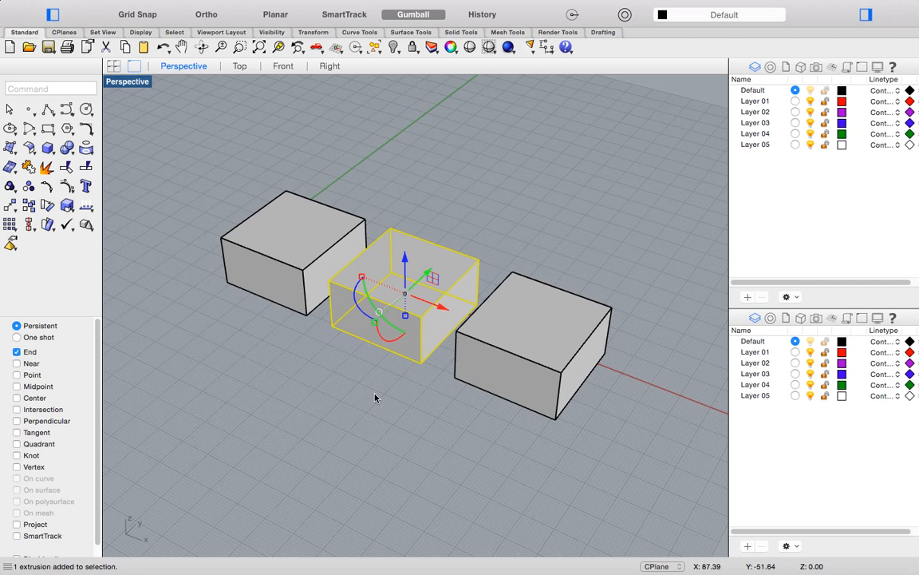
pyautogui.keyDown('shift'); pyautogui.click(558, 364); pyautogui.keyUp('shift')
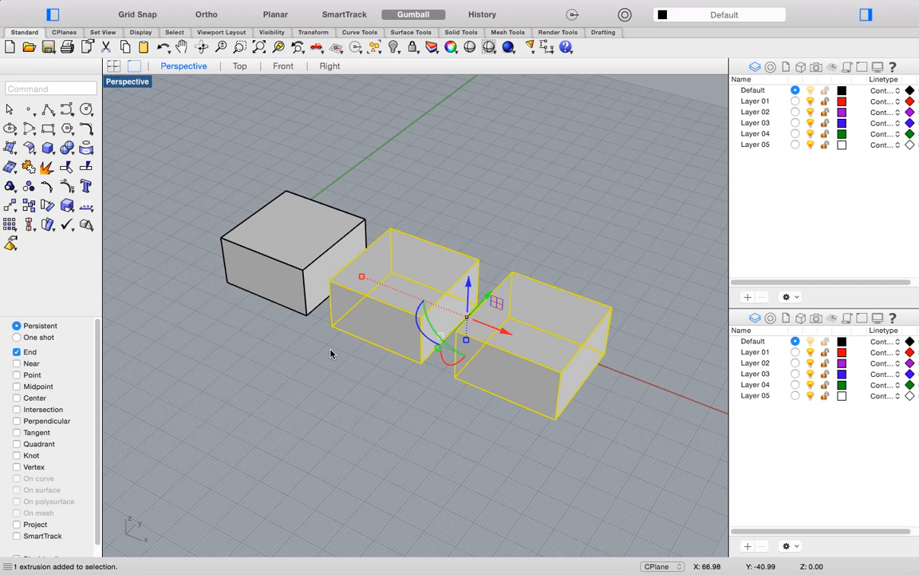
pyautogui.keyDown('shift'); pyautogui.click(298, 248); pyautogui.keyUp('shift')
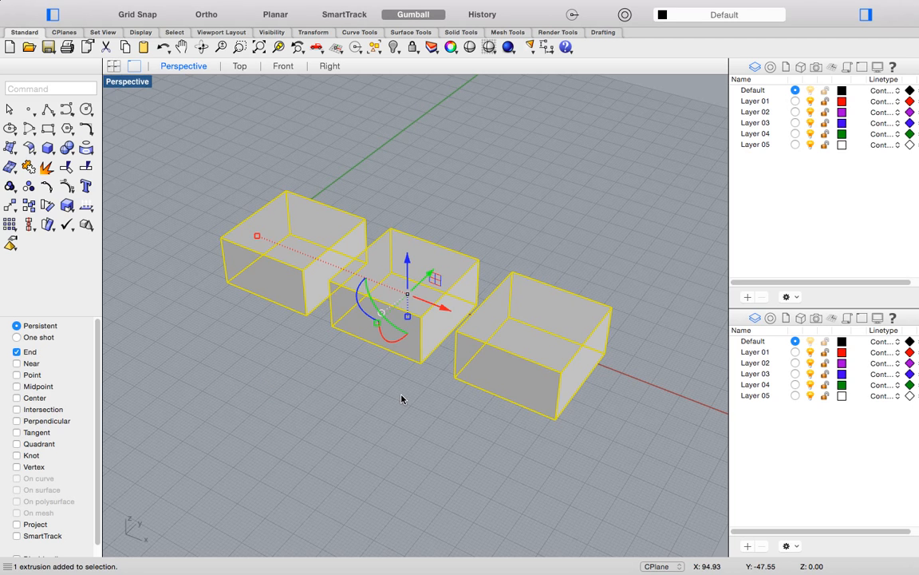
# Remove the middle box and the box farthest along the X axis from the selection, and clear the remaining selection
pyautogui.keyDown('super'); pyautogui.click(406, 356); pyautogui.keyUp('super')
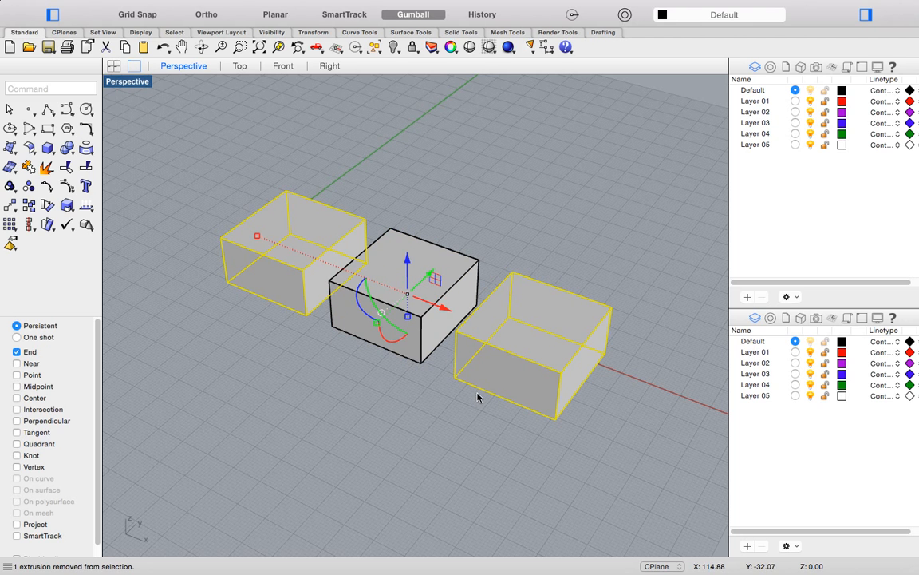
pyautogui.keyDown('super'); pyautogui.click(477, 397); pyautogui.keyUp('super')
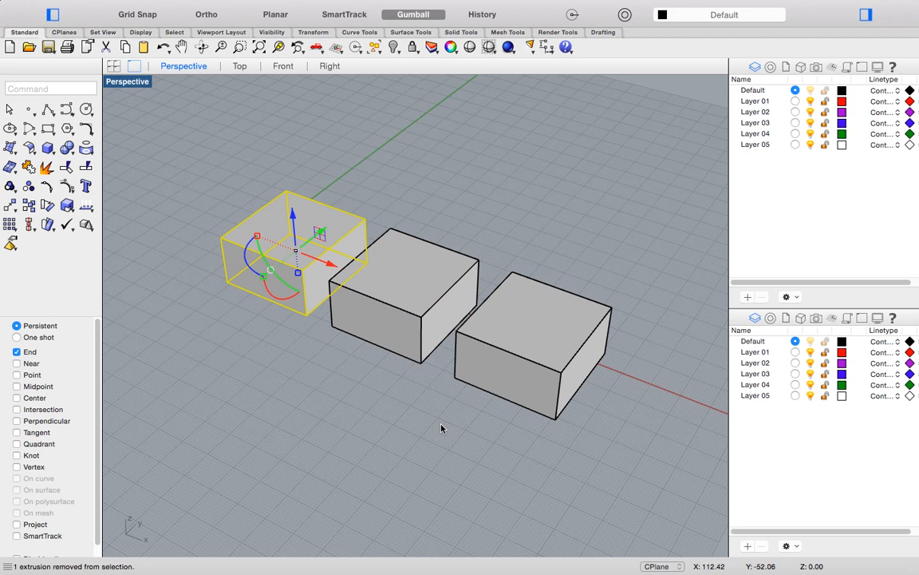
pyautogui.click(282, 328)
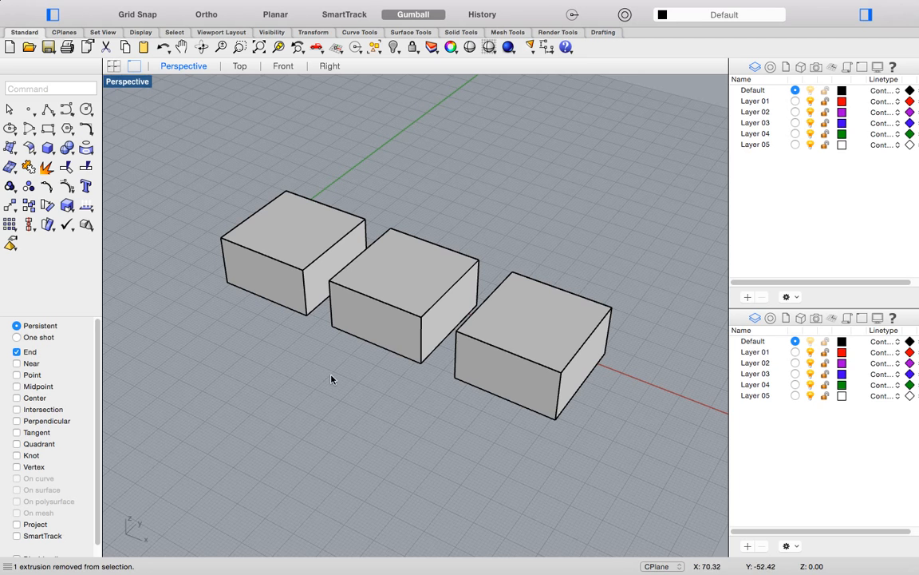
# Select individual boxes in the row, starting with the middle one, and clear the selection again
pyautogui.click(408, 275)
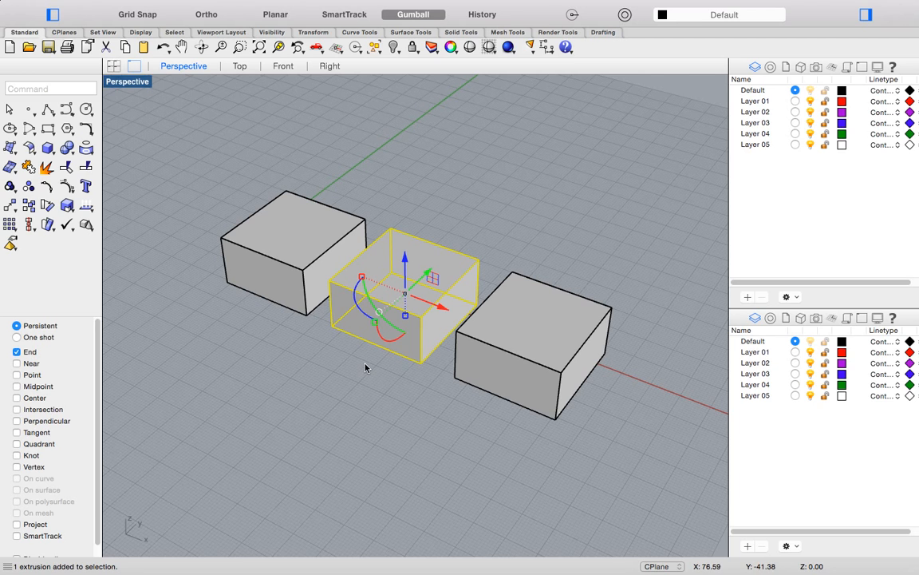
pyautogui.click(270, 385)
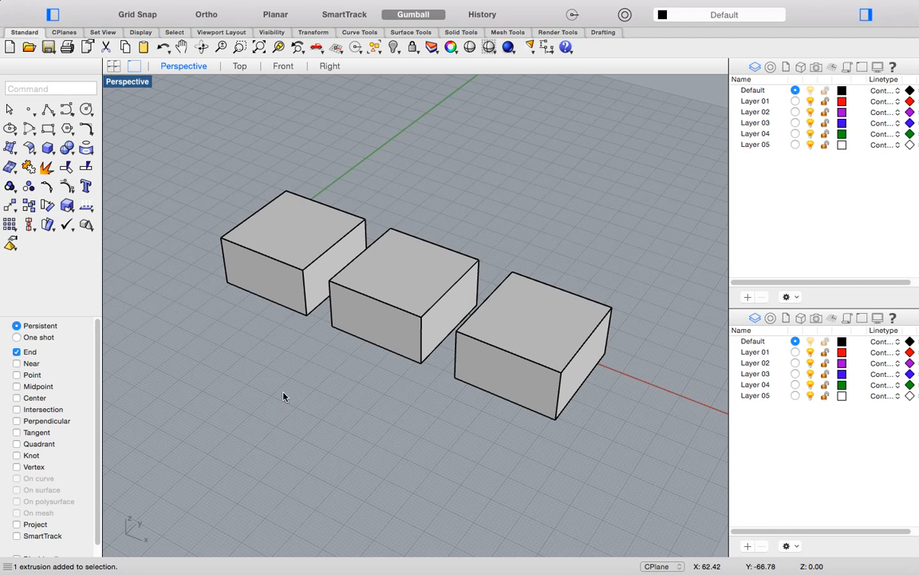
pyautogui.click(411, 288)
pyautogui.click(337, 348)
pyautogui.scroll(-3, 387, 319)
pyautogui.scroll(3, 375, 341)
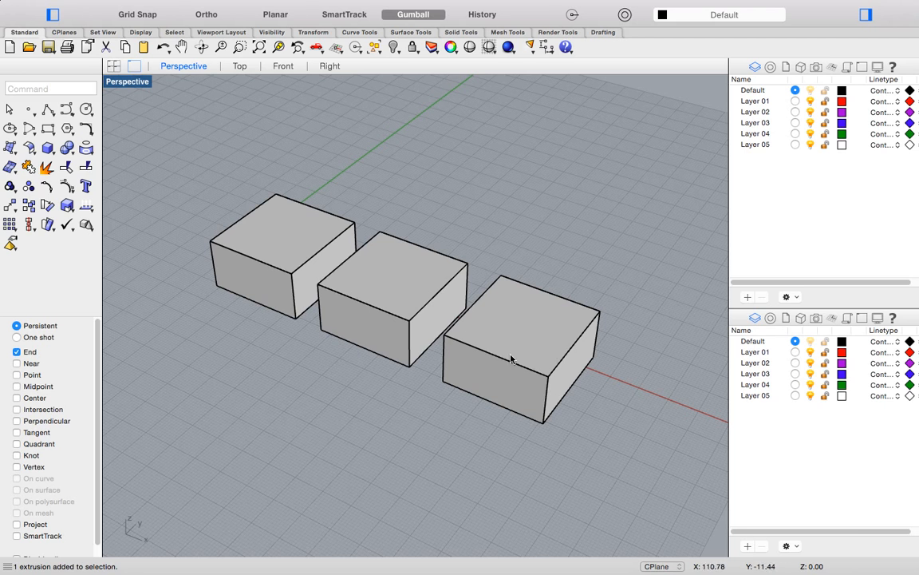
pyautogui.click(485, 304)
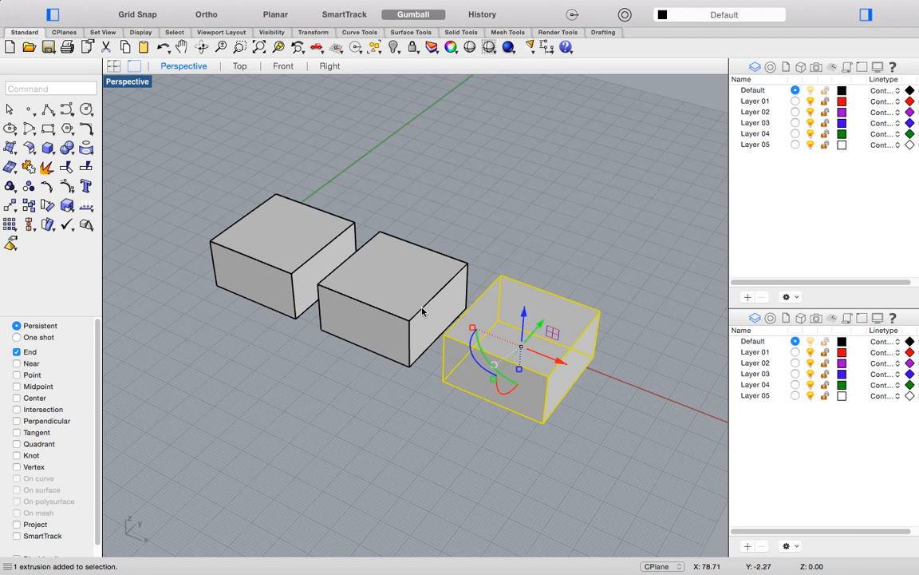
pyautogui.click(382, 323)
pyautogui.click(379, 416)
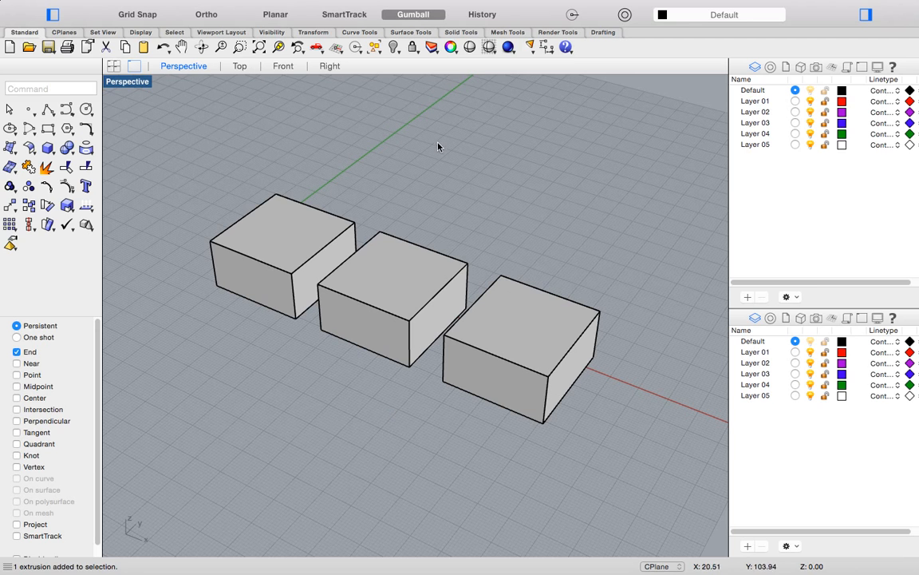
# Turn on the solid control points of the box farthest along the X axis
pyautogui.click(506, 304)
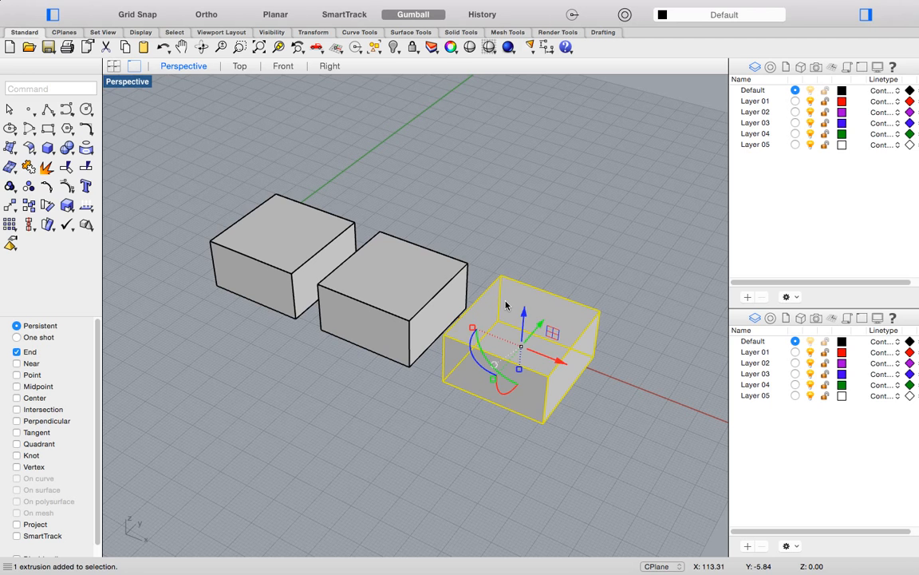
pyautogui.click(461, 31)
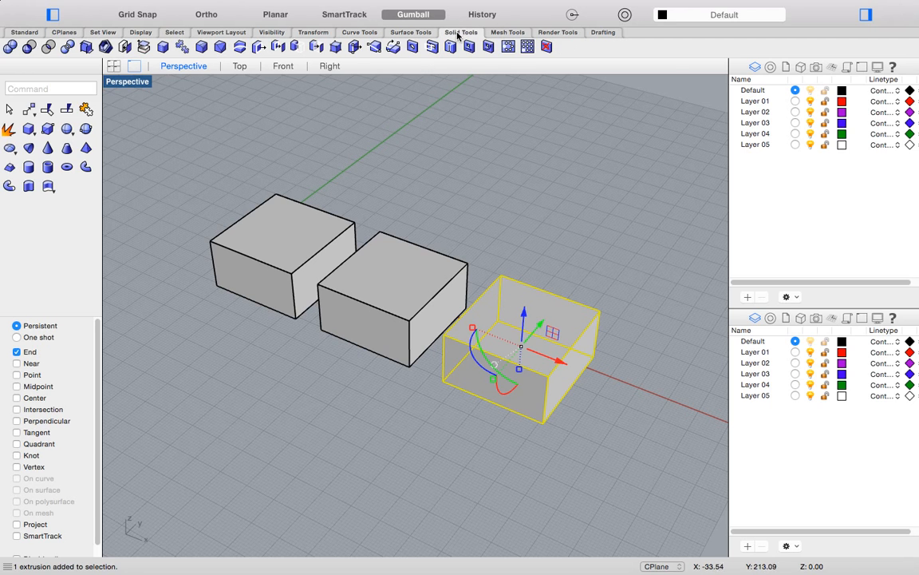
pyautogui.click(336, 47)
# Window-select the four corner points of that box's outer end face and move them outward along the X axis with the gumball
pyautogui.scroll(-4, 474, 224)
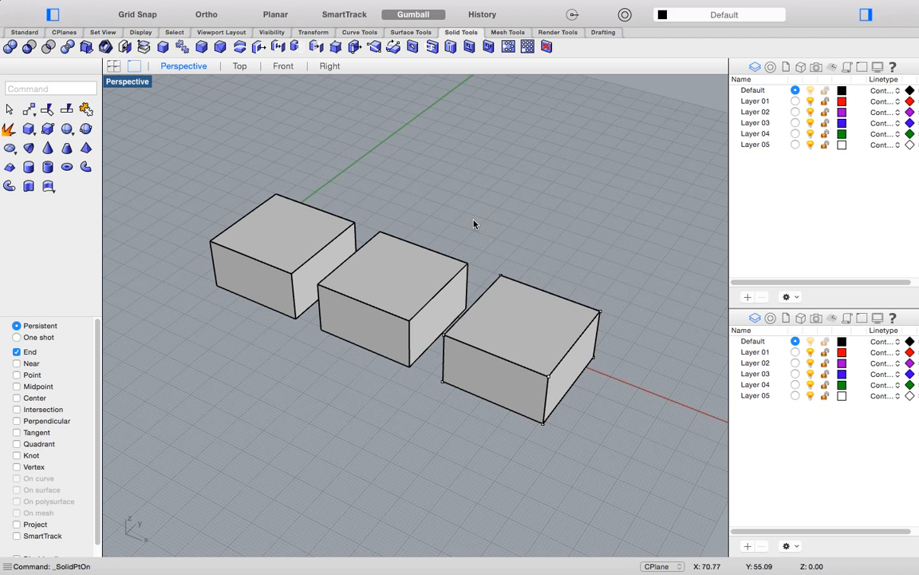
pyautogui.scroll(6, 532, 269)
pyautogui.scroll(5, 530, 255)
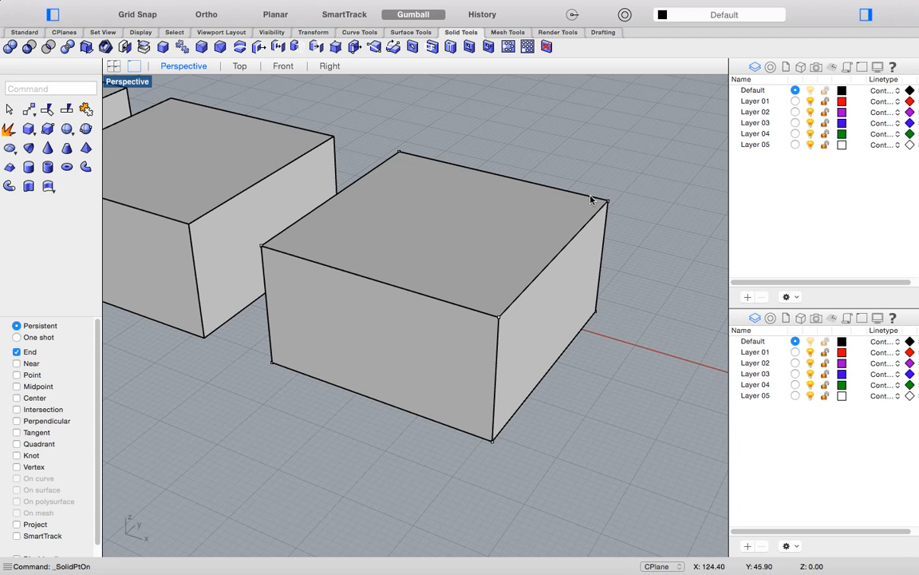
pyautogui.scroll(-6, 450, 201)
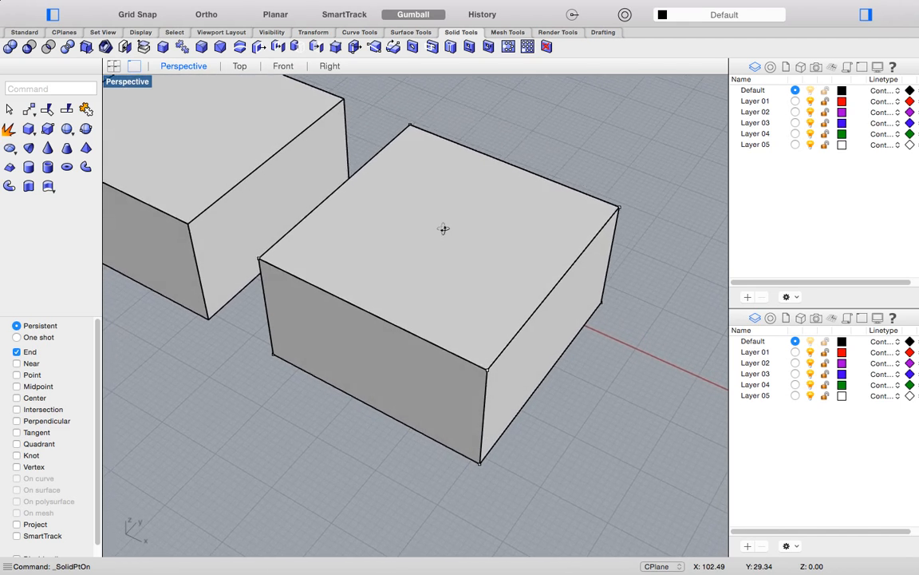
pyautogui.moveTo(502, 215); pyautogui.dragTo(546, 203, button='right')
pyautogui.scroll(5, 471, 182)
pyautogui.moveTo(428, 137); pyautogui.dragTo(543, 281)
pyautogui.scroll(-5, 492, 267)
pyautogui.moveTo(491, 268); pyautogui.dragTo(544, 293, button='right')
pyautogui.scroll(4, 526, 287)
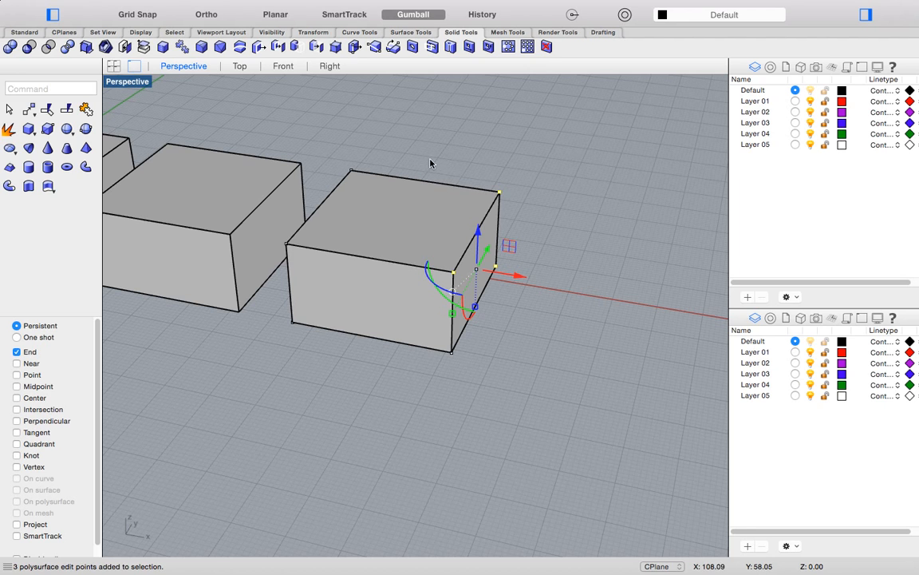
pyautogui.moveTo(430, 163); pyautogui.dragTo(543, 380)
pyautogui.moveTo(520, 279); pyautogui.dragTo(551, 303)
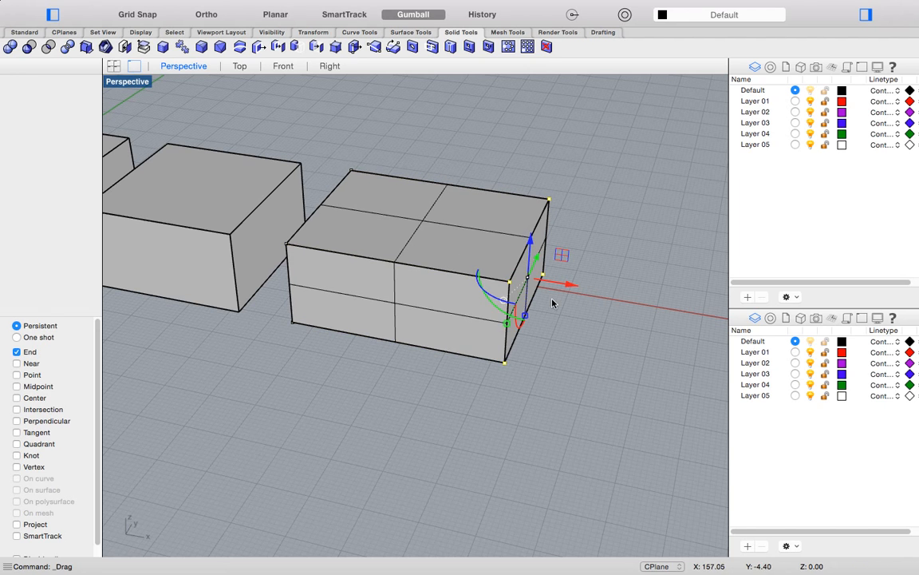
# Clear the point selection and turn off the solid control points on the stretched box
pyautogui.scroll(-6, 456, 280)
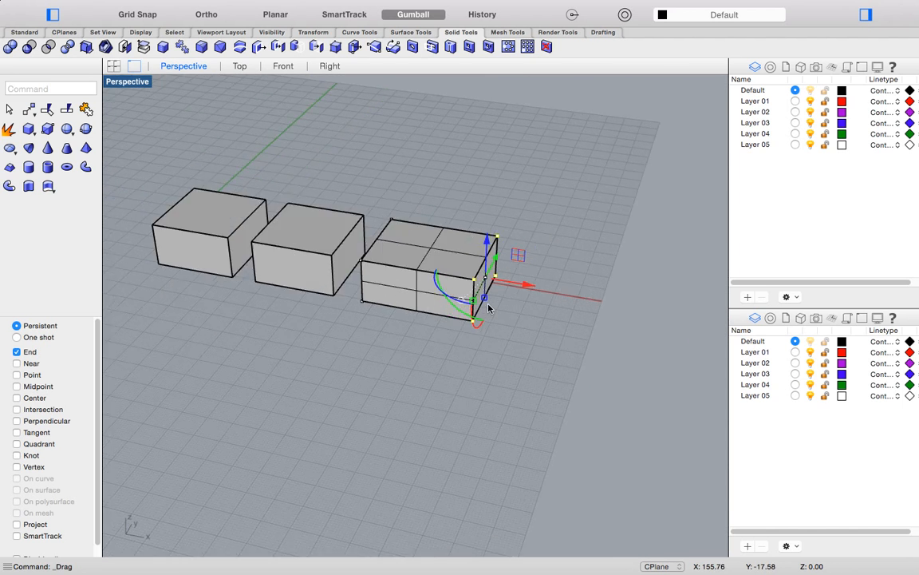
pyautogui.scroll(6, 488, 308)
pyautogui.moveTo(488, 307); pyautogui.dragTo(473, 313, button='right')
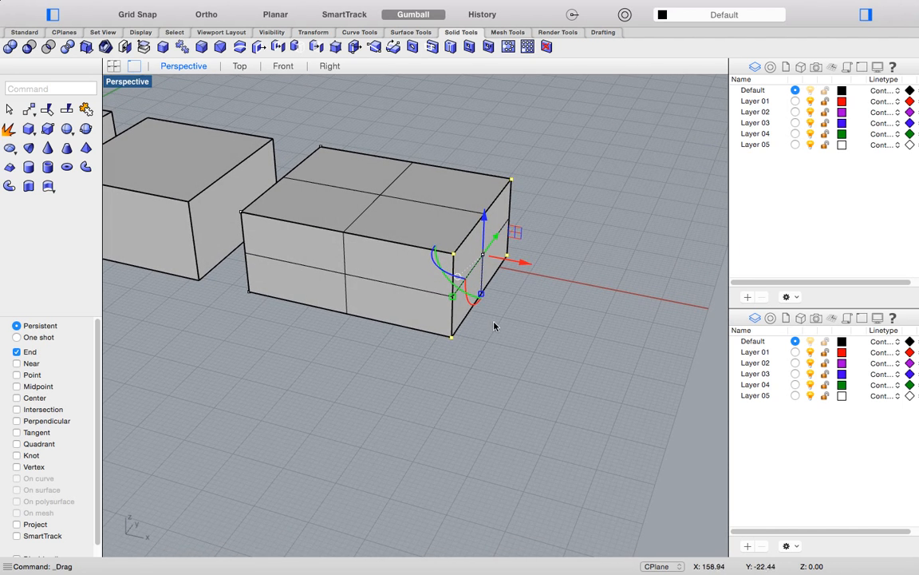
pyautogui.click(503, 317)
pyautogui.press('Escape')
# Sub-select only the outer end face of the stretched box, move it farther along the X axis with the gumball, and deselect it
pyautogui.scroll(5, 529, 236)
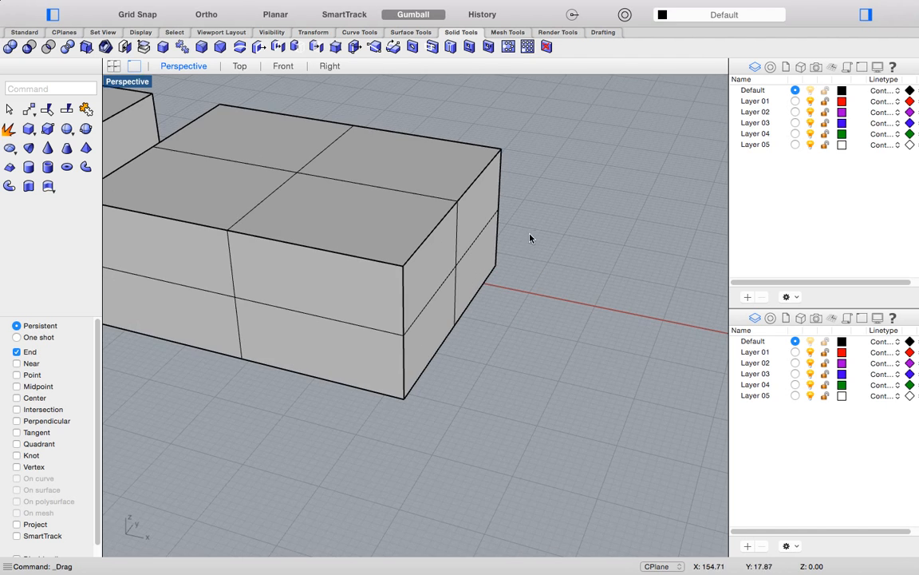
pyautogui.scroll(-5, 495, 268)
pyautogui.moveTo(495, 269); pyautogui.dragTo(472, 274, button='right')
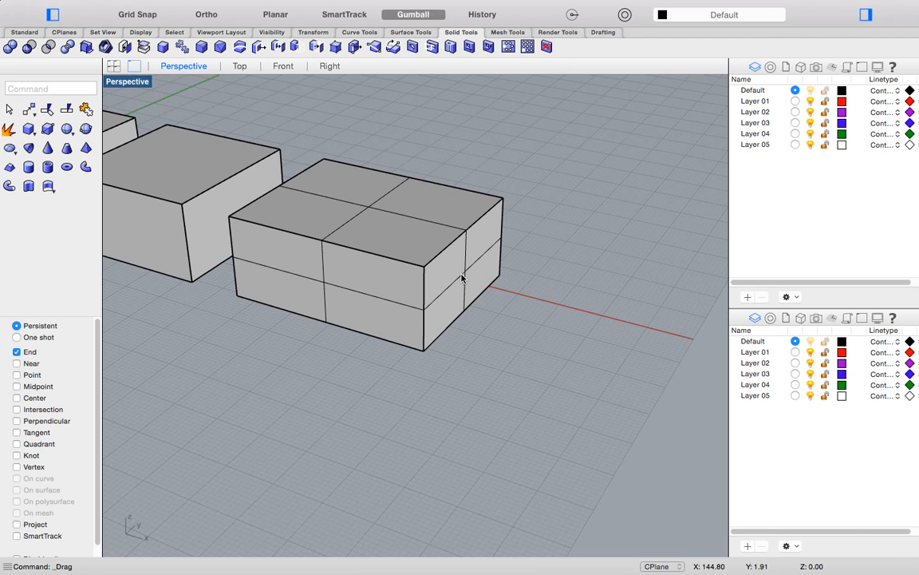
pyautogui.keyDown('shift'); pyautogui.keyDown('super'); pyautogui.click(465, 277); pyautogui.keyUp('super'); pyautogui.keyUp('shift')
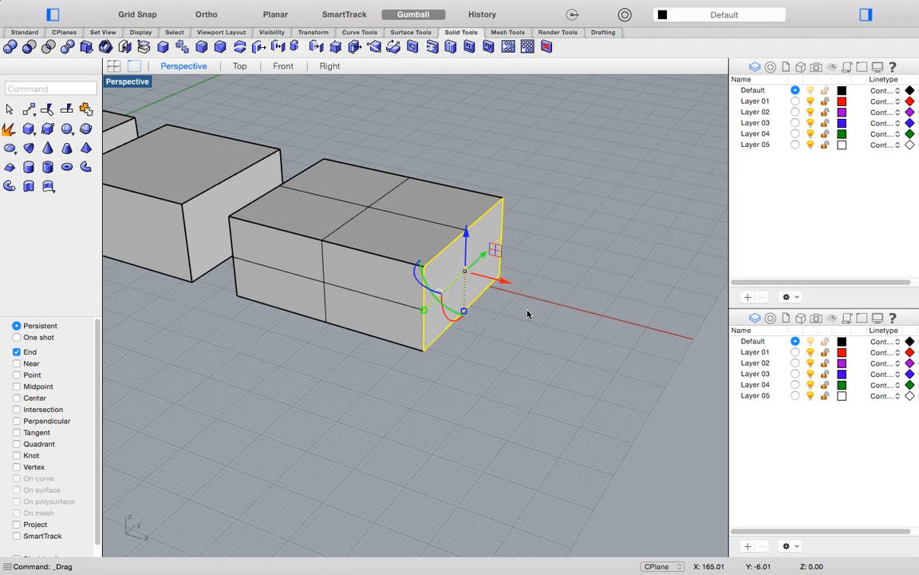
pyautogui.moveTo(520, 308)
pyautogui.mouseDown(button='right')
pyautogui.moveTo(530, 314)
pyautogui.moveTo(516, 307)
pyautogui.mouseUp(button='right')
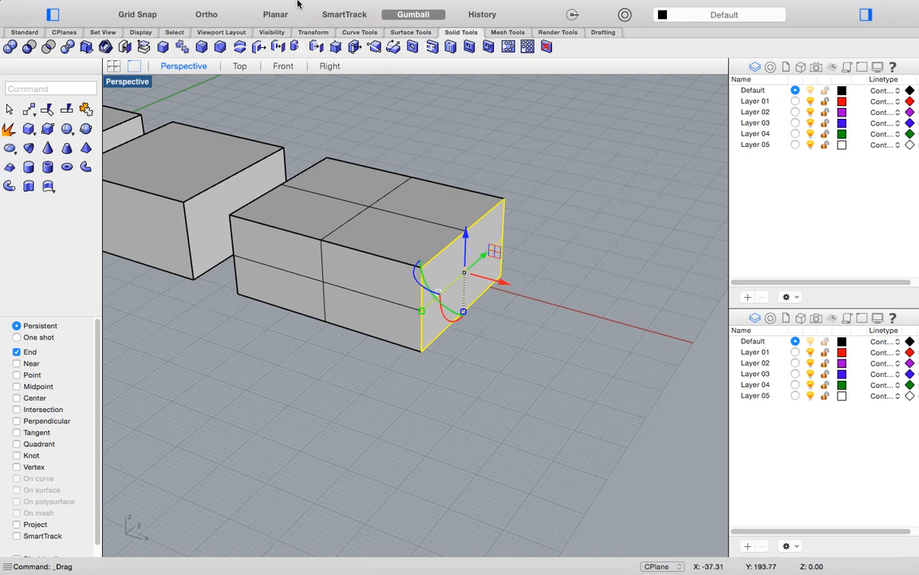
pyautogui.moveTo(302, 4)
pyautogui.moveTo(503, 285); pyautogui.dragTo(536, 292)
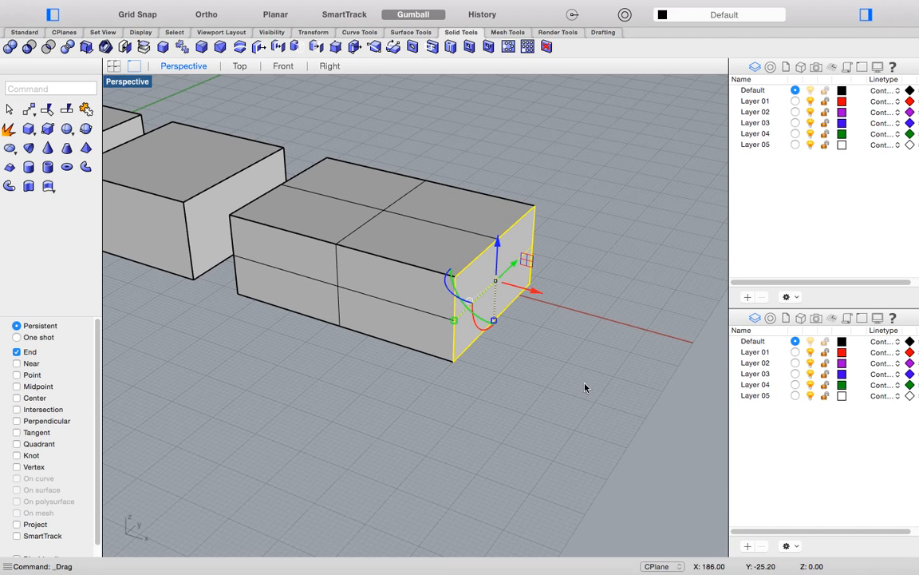
pyautogui.moveTo(581, 379); pyautogui.dragTo(554, 351, button='right')
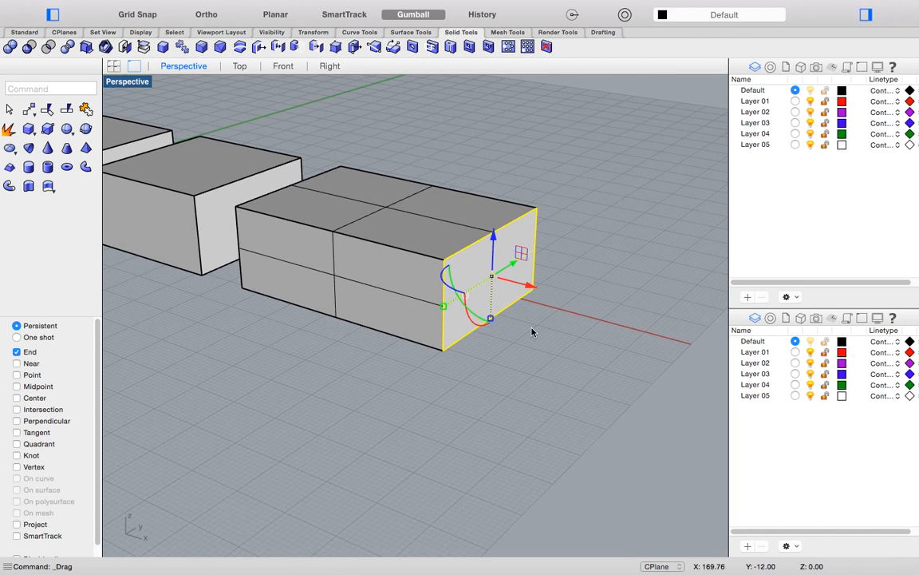
pyautogui.click(543, 347)
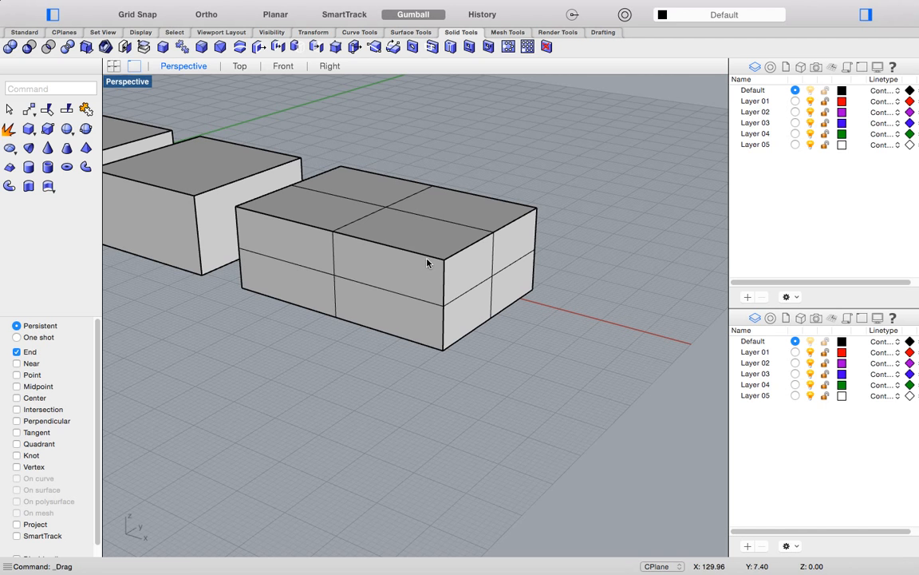
# Sub-select the top face of the stretched box, raise it along the Z axis with the gumball, and deselect it
pyautogui.click(402, 214)
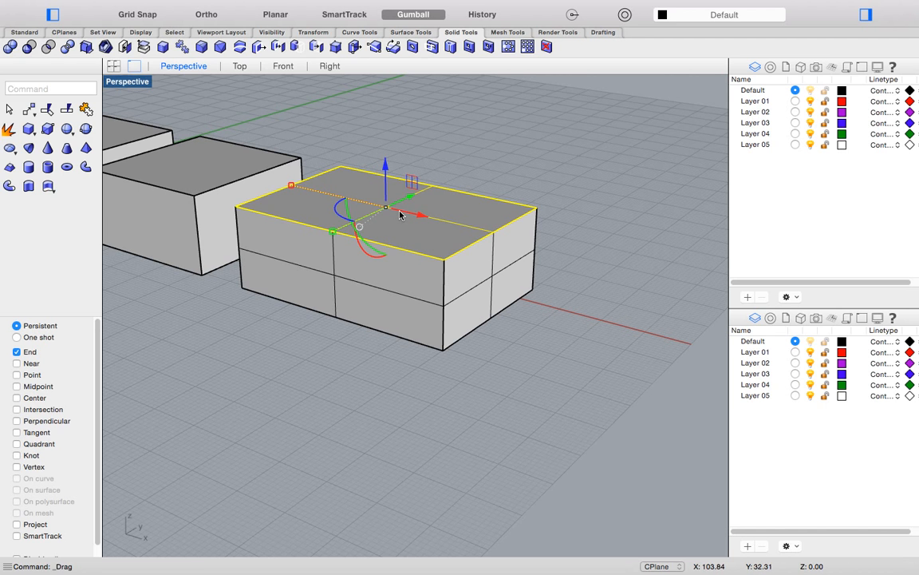
pyautogui.scroll(-5, 403, 260)
pyautogui.scroll(5, 404, 259)
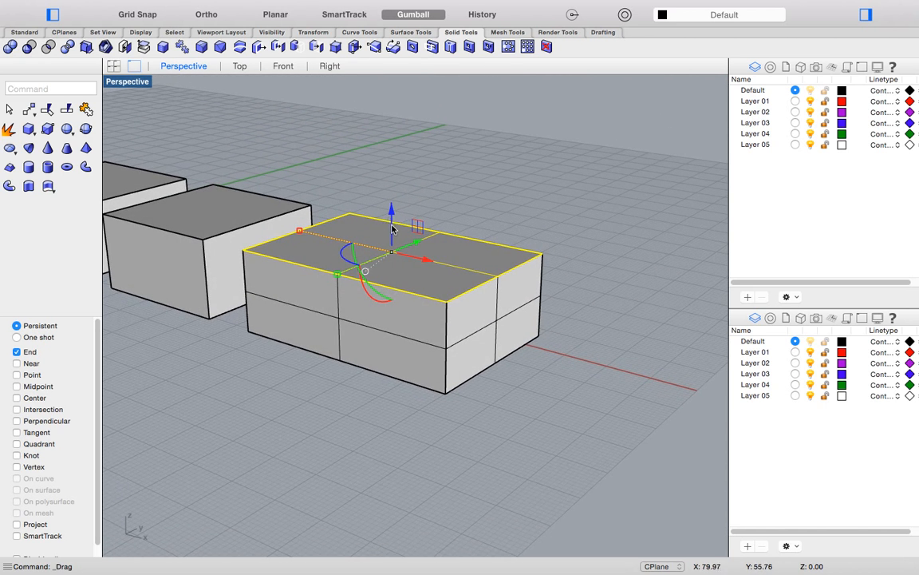
pyautogui.moveTo(392, 215); pyautogui.dragTo(392, 186)
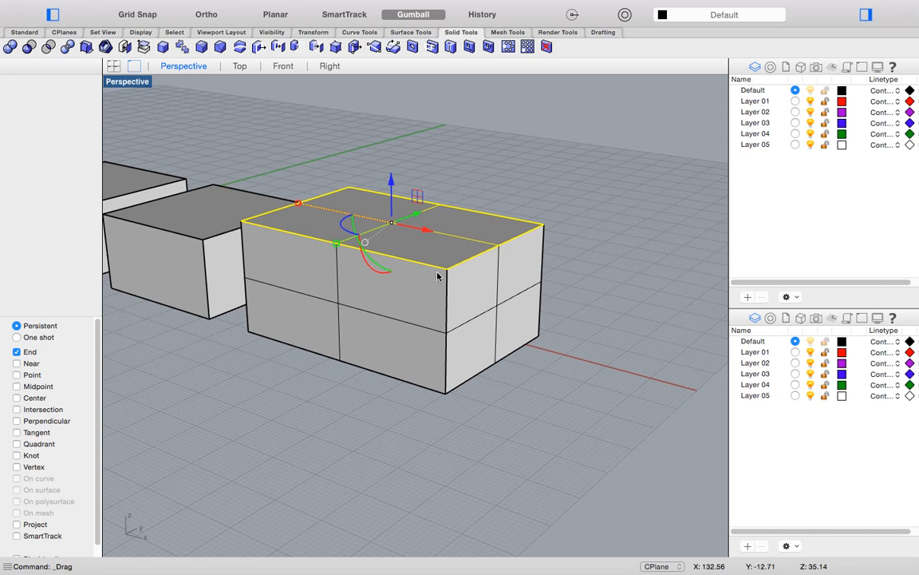
pyautogui.click(551, 377)
pyautogui.scroll(-6, 551, 377)
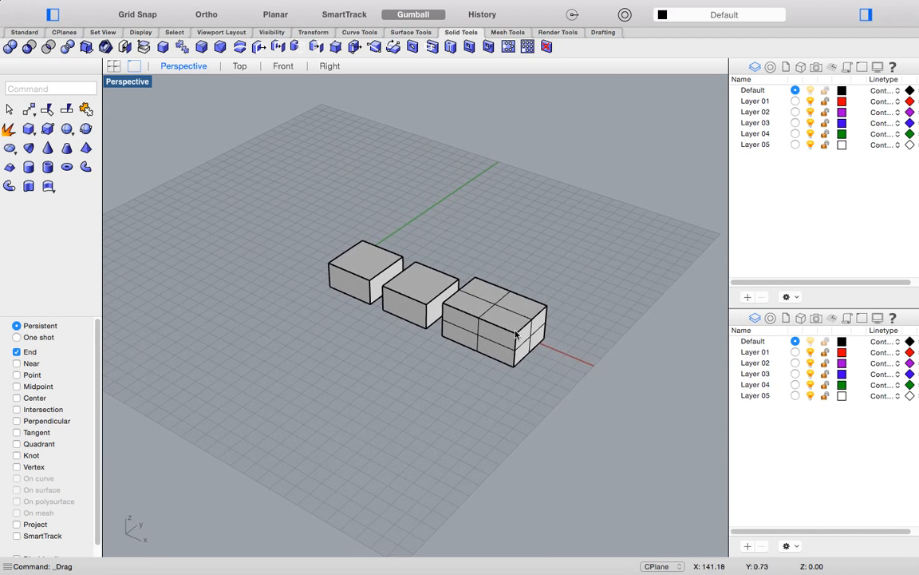
pyautogui.scroll(6, 533, 334)
pyautogui.scroll(-4, 509, 312)
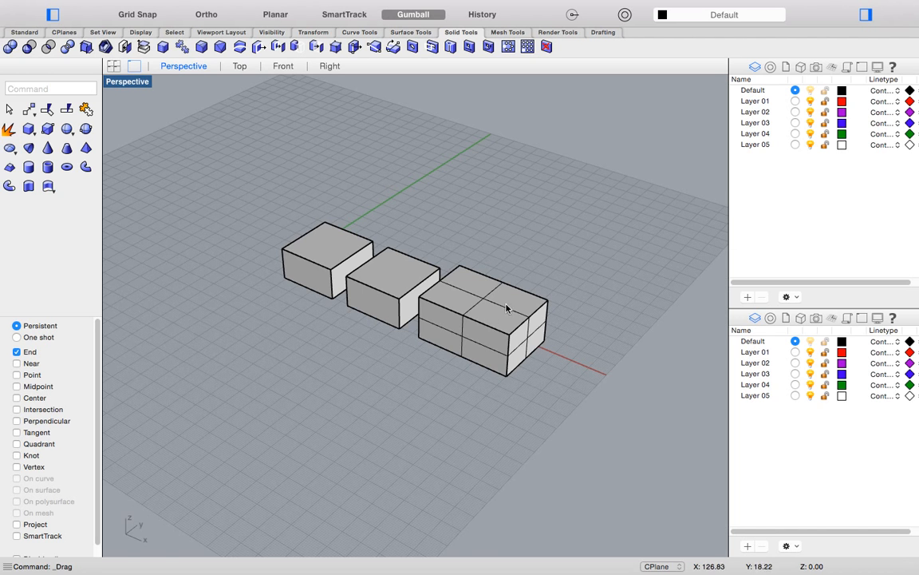
pyautogui.scroll(3, 505, 306)
pyautogui.scroll(-4, 509, 294)
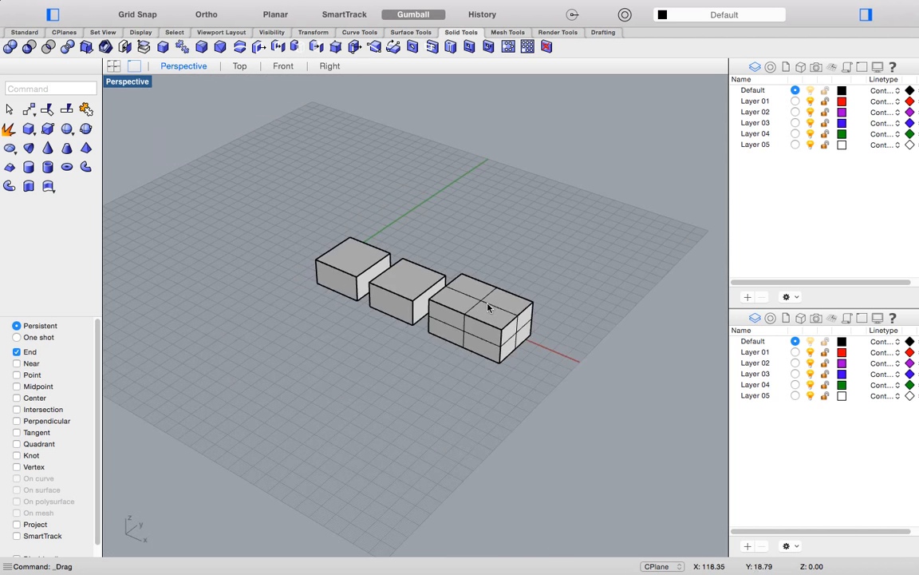
pyautogui.scroll(5, 489, 312)
pyautogui.scroll(-2, 476, 306)
pyautogui.scroll(1, 471, 303)
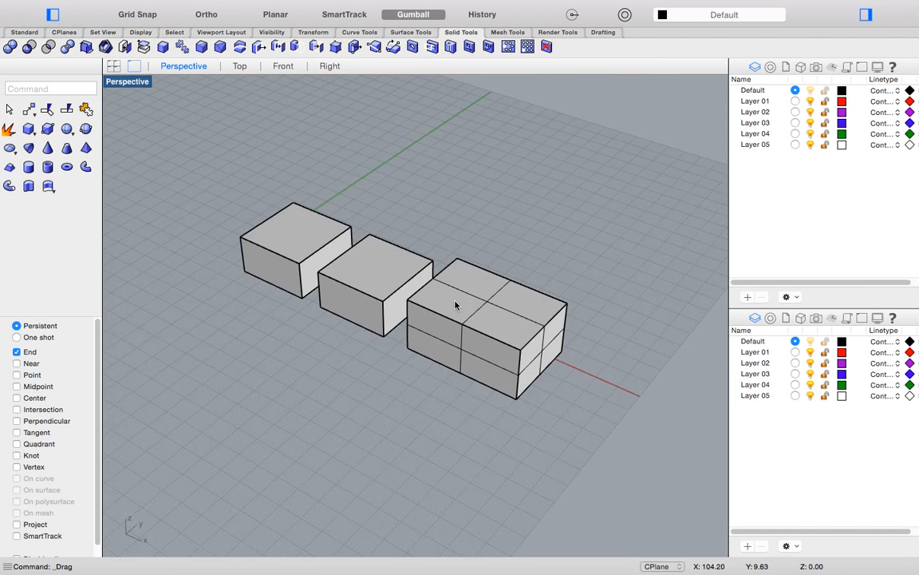
pyautogui.scroll(2, 483, 300)
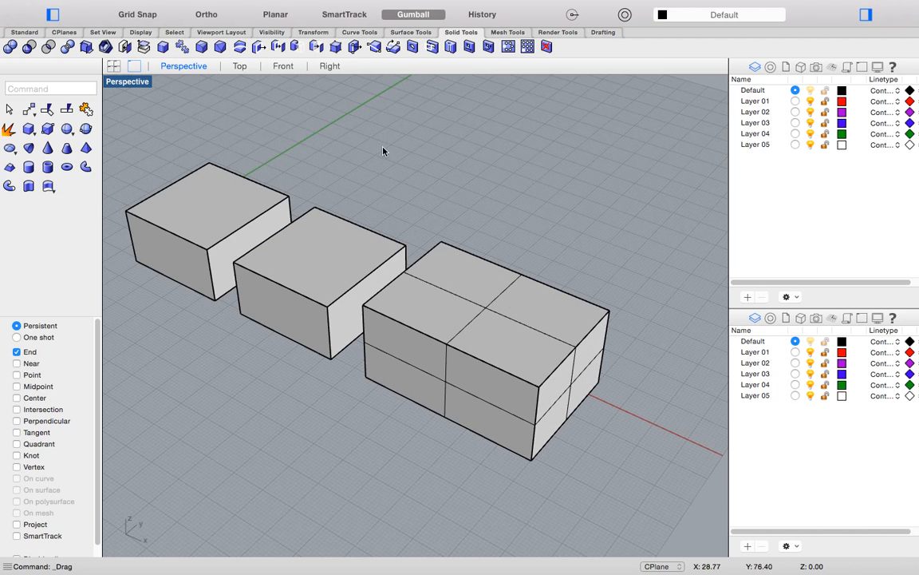
pyautogui.moveTo(315, 4)
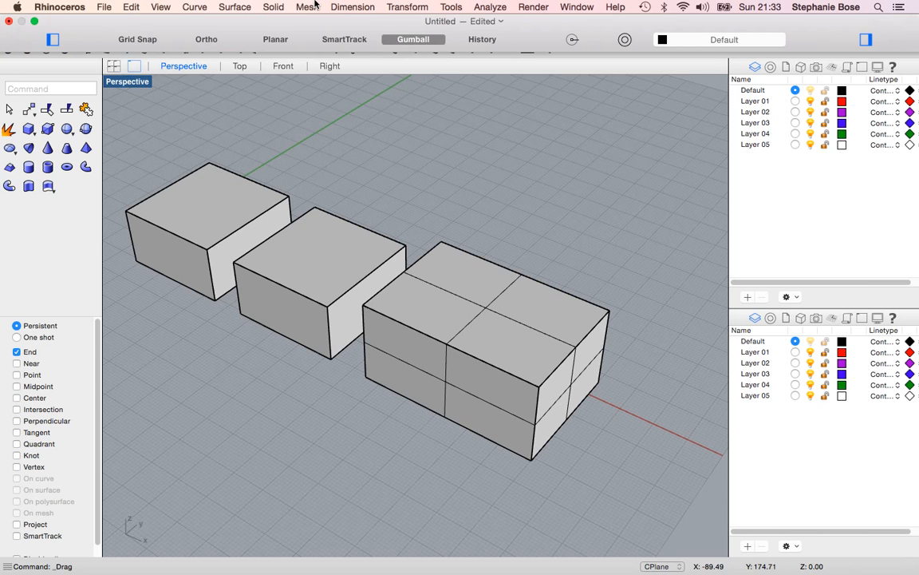
pyautogui.click(274, 8)
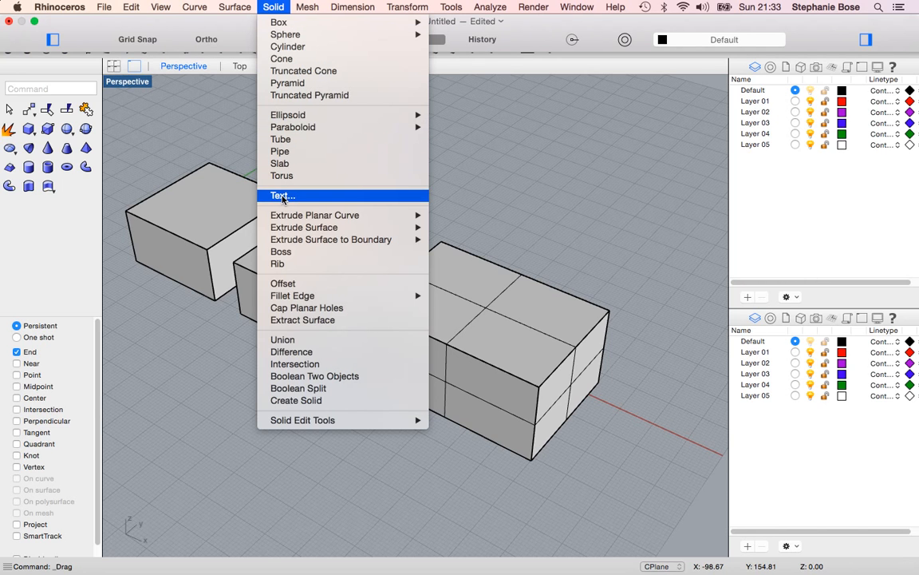
pyautogui.click(283, 196)
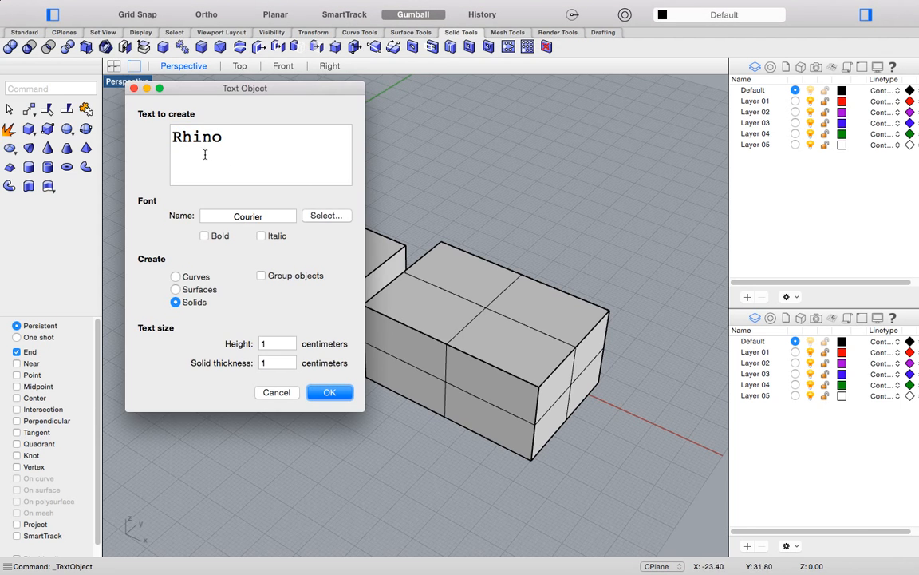
pyautogui.click(329, 393)
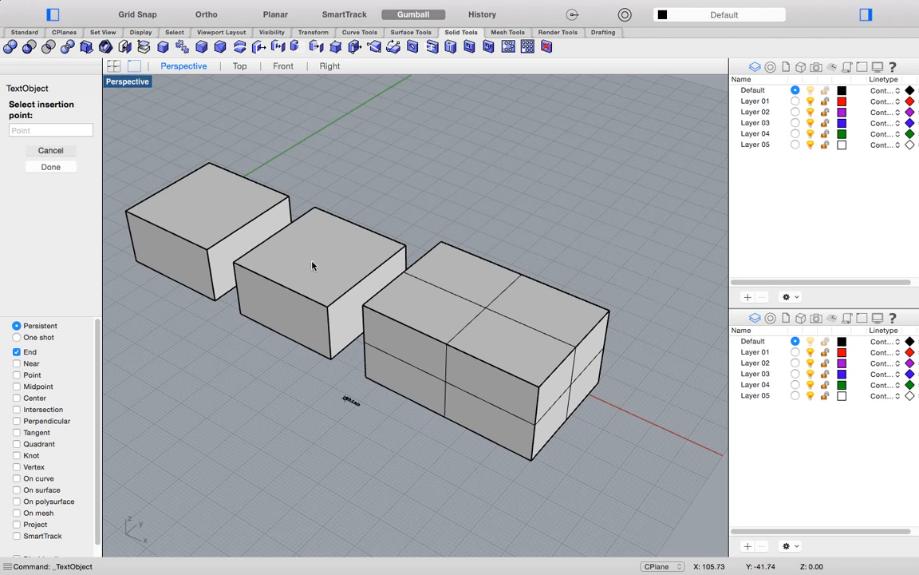
pyautogui.press('Escape')
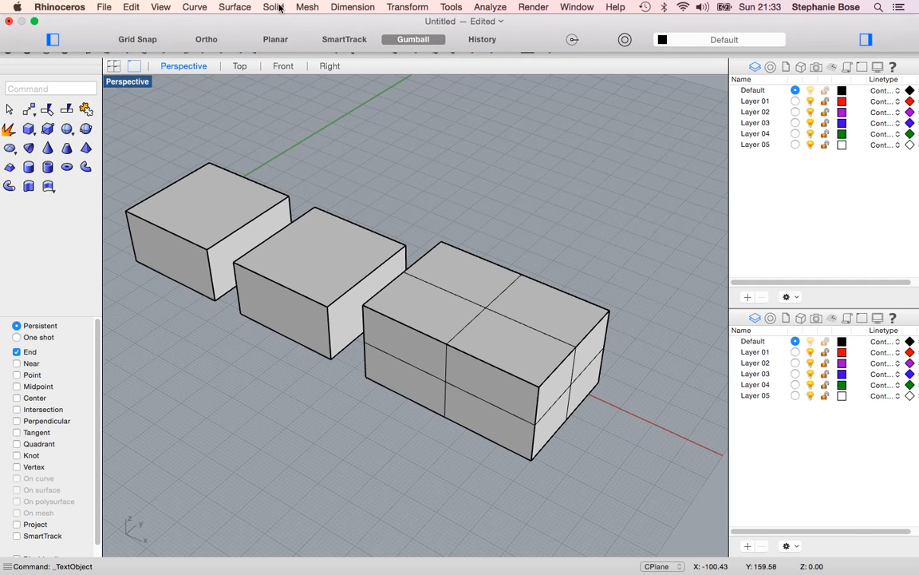
# Create the solid text "Rhino" with a height of 10 cm and place it on the ground plane beside the stretched box
pyautogui.click(275, 8)
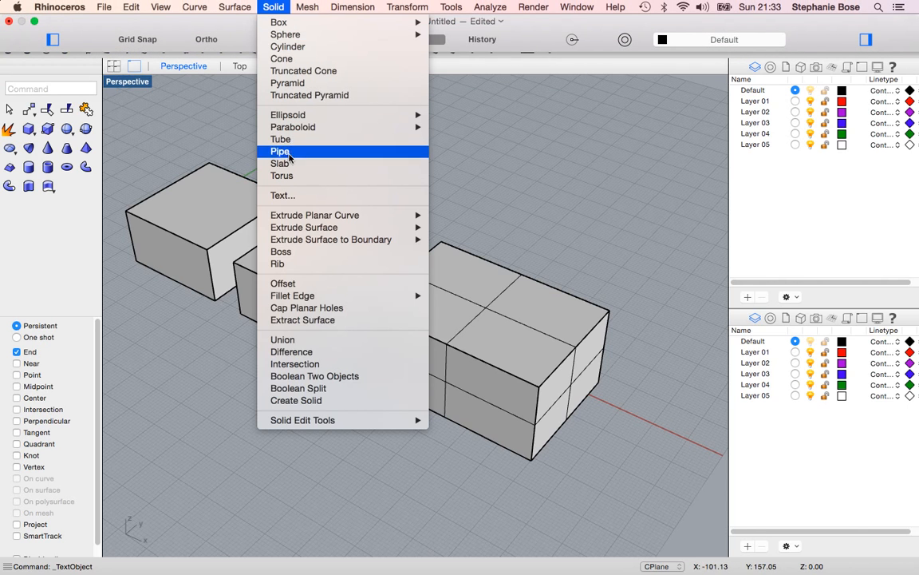
pyautogui.click(281, 194)
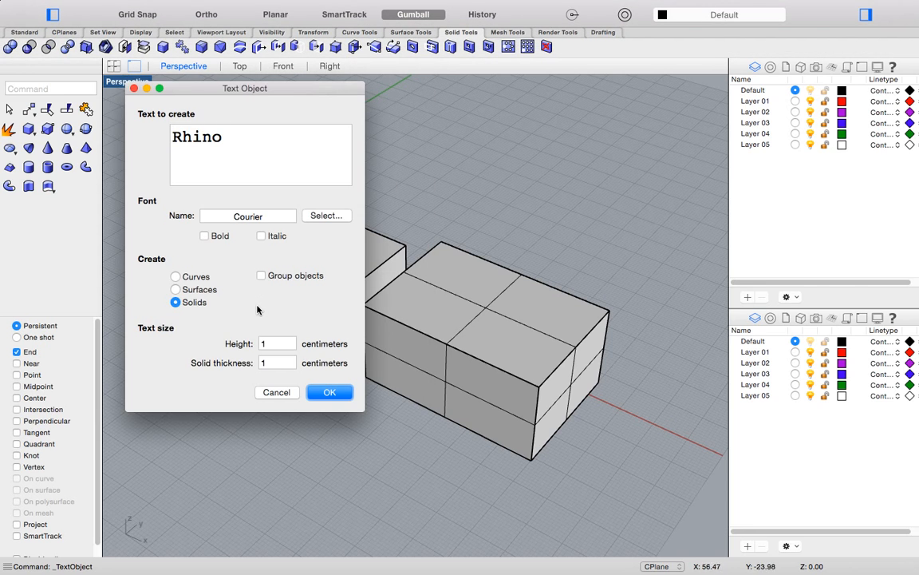
pyautogui.doubleClick(276, 344)
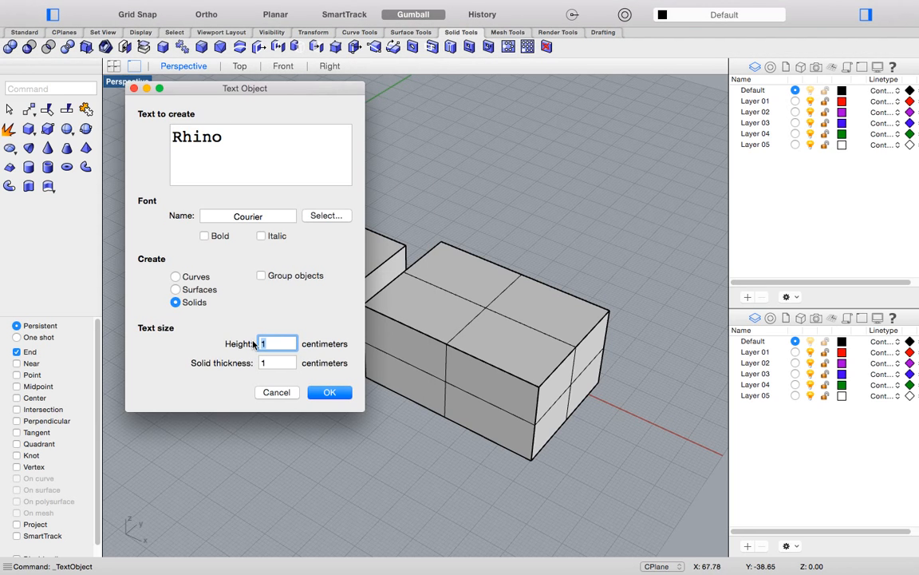
pyautogui.write('10')
pyautogui.click(324, 392)
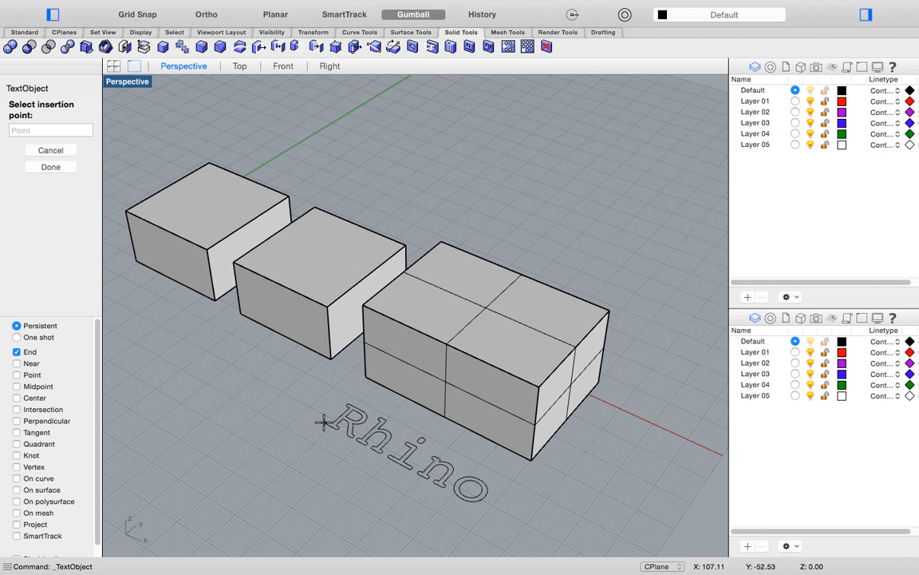
pyautogui.click(321, 421)
# Window-select all the letters of the Rhino text and group them into one object
pyautogui.scroll(-5, 335, 351)
pyautogui.scroll(4, 335, 351)
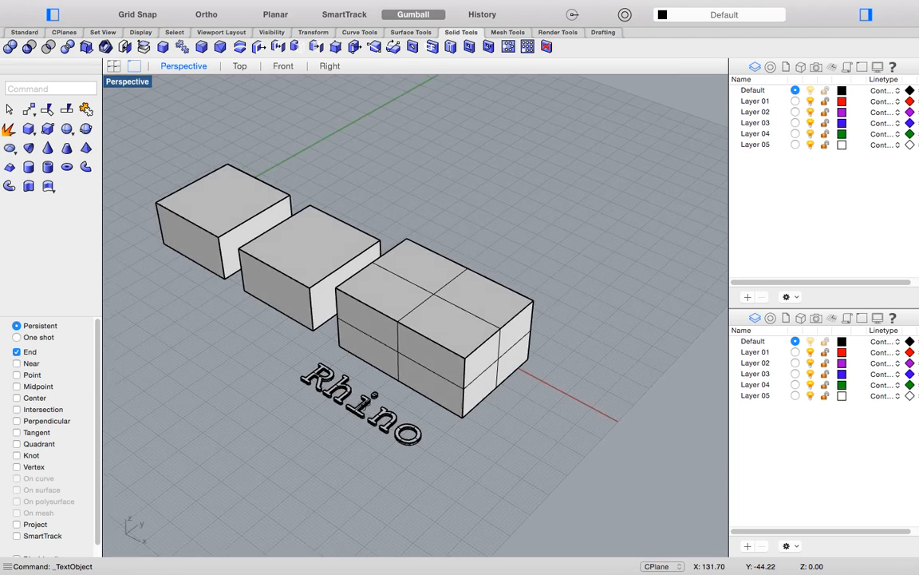
pyautogui.scroll(-3, 335, 351)
pyautogui.scroll(5, 349, 369)
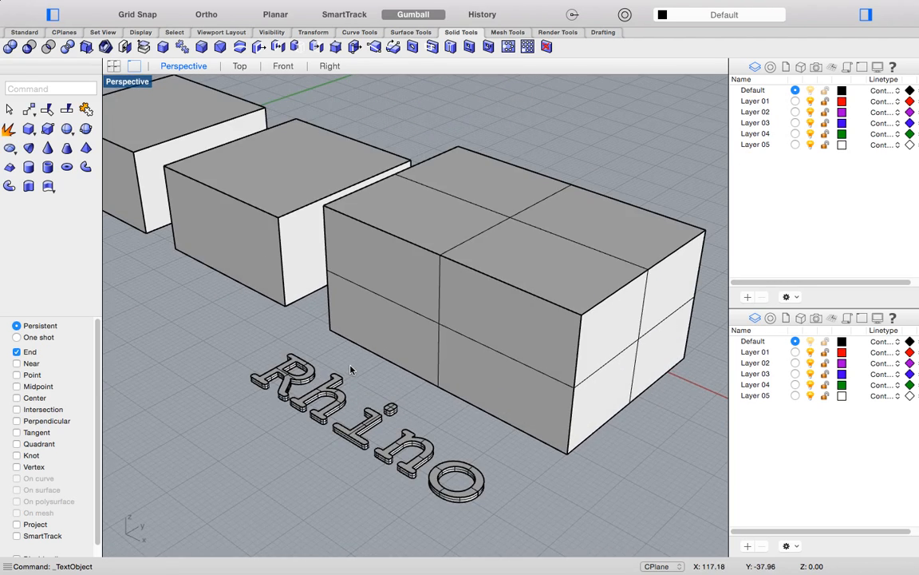
pyautogui.scroll(-3, 445, 375)
pyautogui.scroll(2, 398, 387)
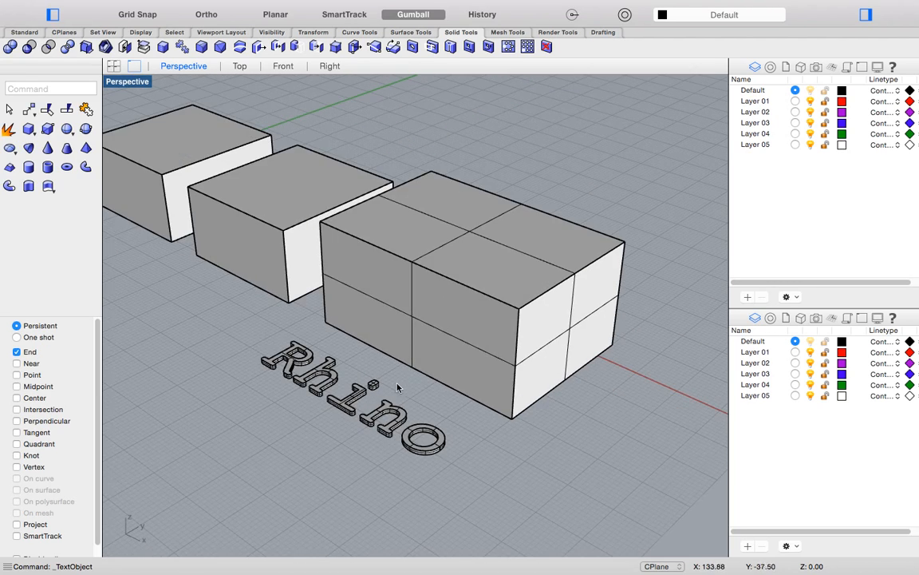
pyautogui.click(349, 404)
pyautogui.click(258, 323)
pyautogui.moveTo(233, 325); pyautogui.dragTo(464, 493)
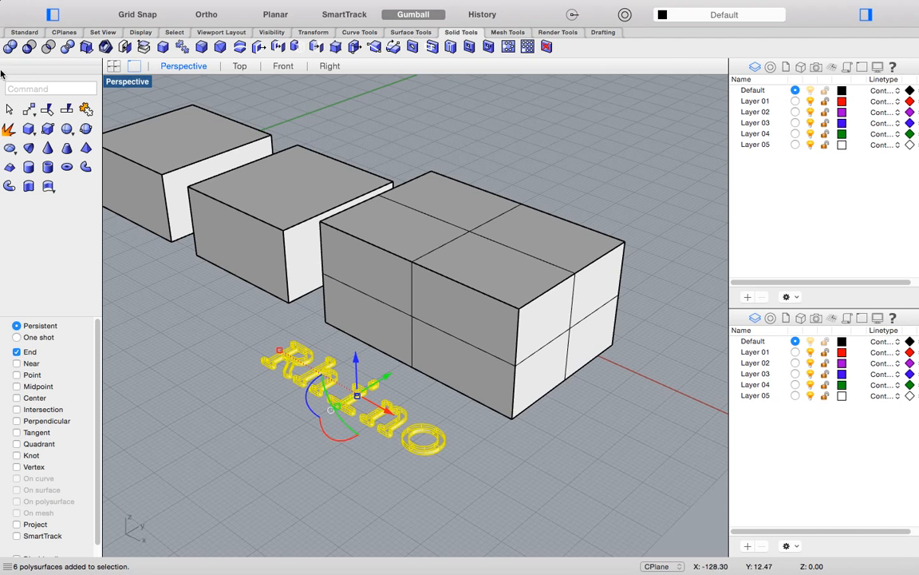
pyautogui.click(22, 32)
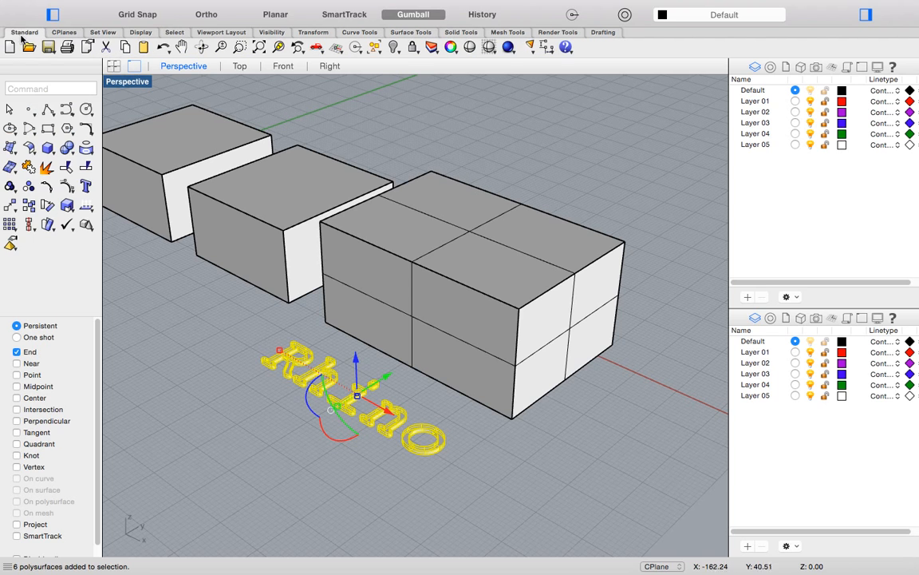
pyautogui.click(11, 186)
# Raise the grouped text along the Z axis and adjust its height in the Front view so it straddles the stretched box's top face
pyautogui.scroll(3, 374, 400)
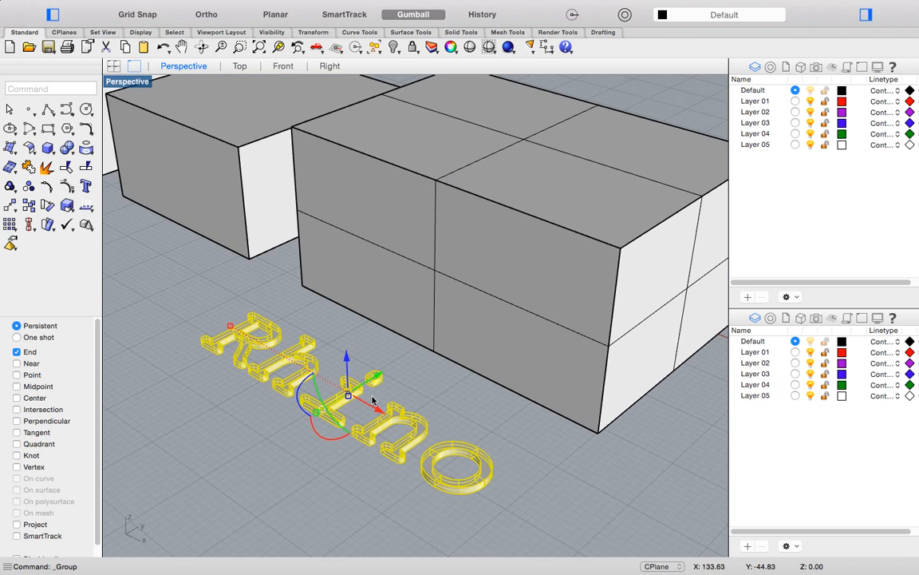
pyautogui.moveTo(357, 361); pyautogui.dragTo(347, 168)
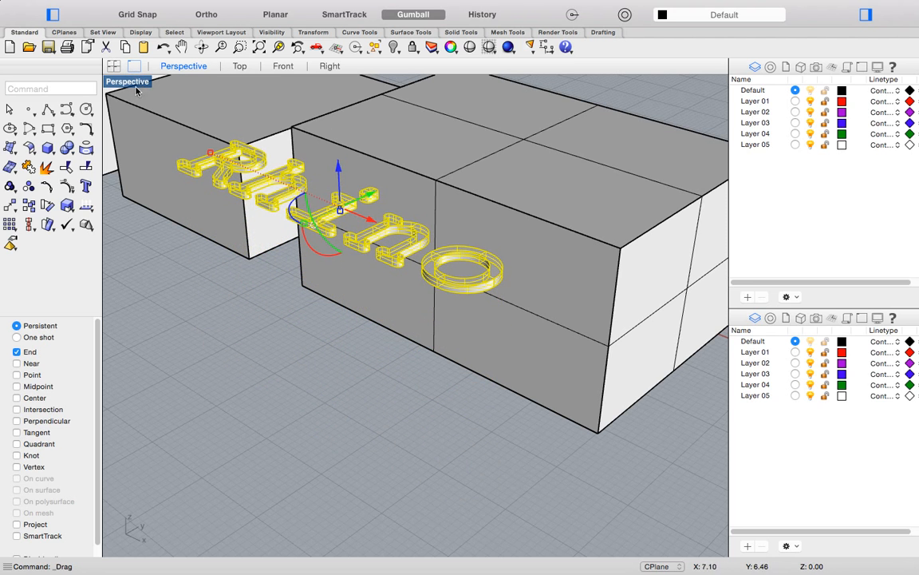
pyautogui.click(112, 67)
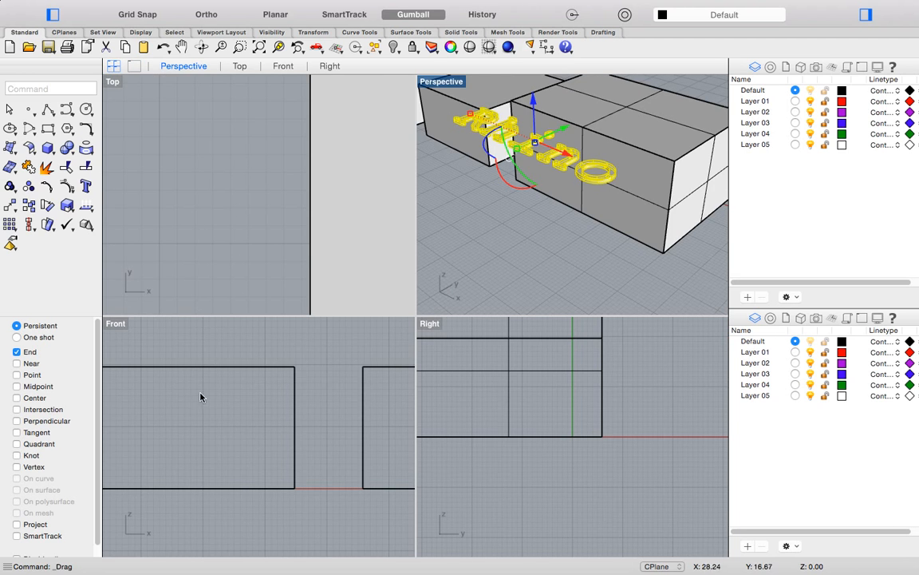
pyautogui.scroll(-5, 215, 359)
pyautogui.scroll(6, 271, 355)
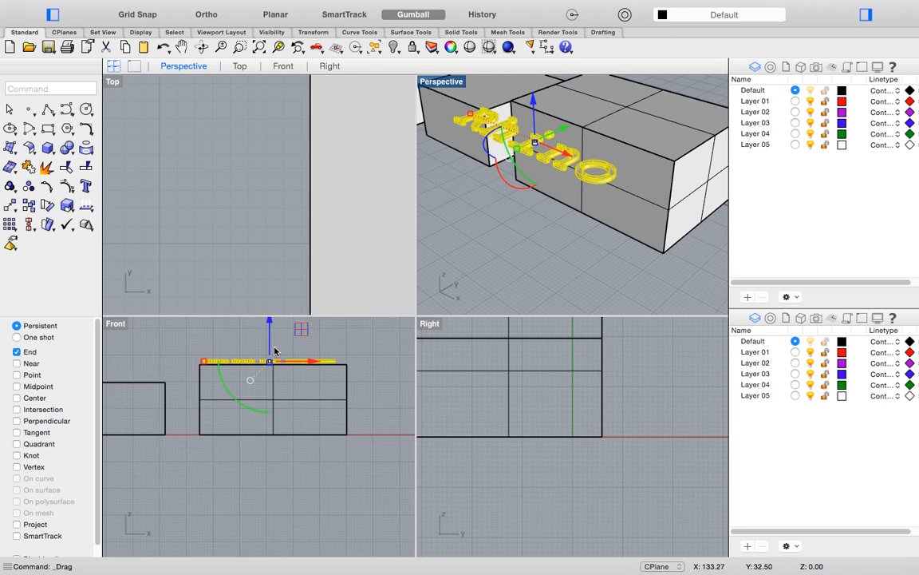
pyautogui.scroll(3, 271, 353)
pyautogui.scroll(4, 268, 359)
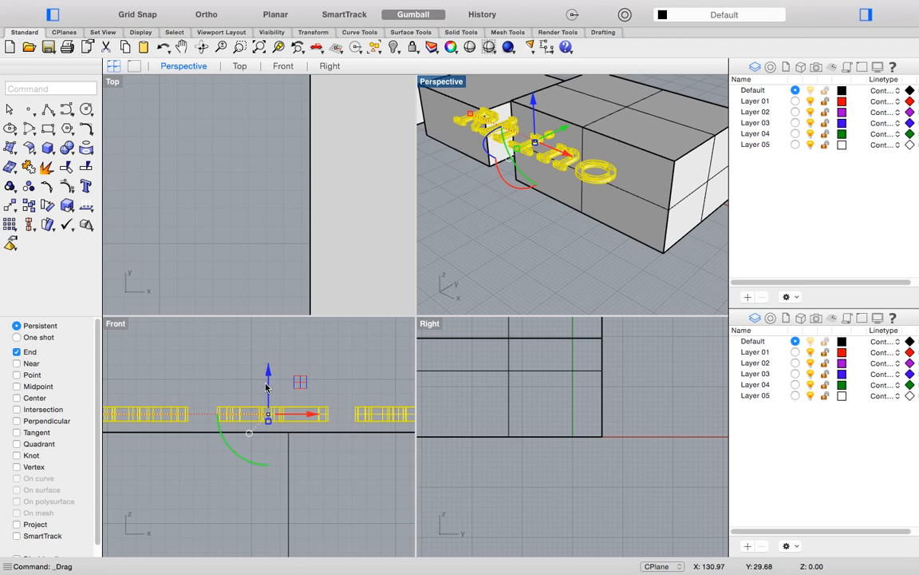
pyautogui.moveTo(271, 389); pyautogui.dragTo(271, 415)
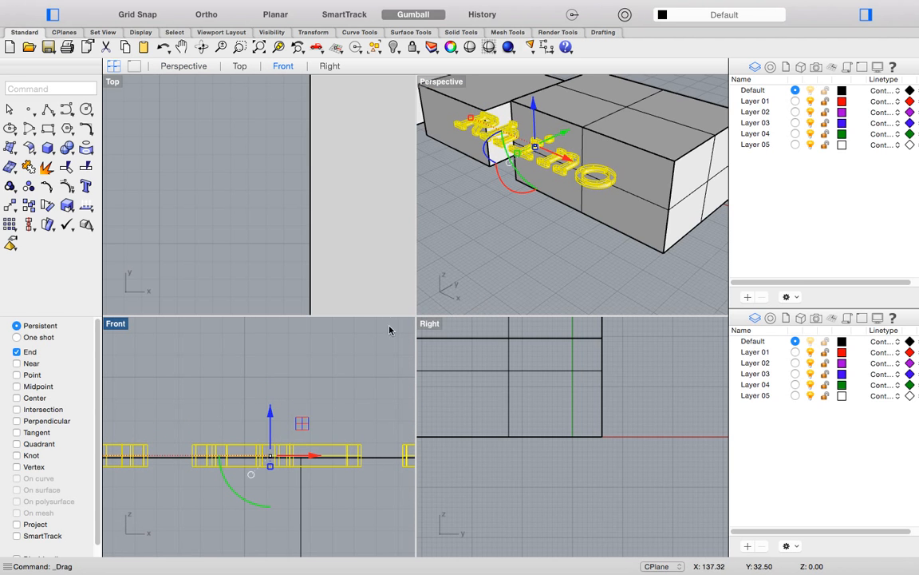
# In the maximized Perspective view, move the text along the Y axis onto the middle of the stretched box's top and deselect it
pyautogui.scroll(-3, 389, 330)
pyautogui.scroll(-4, 463, 255)
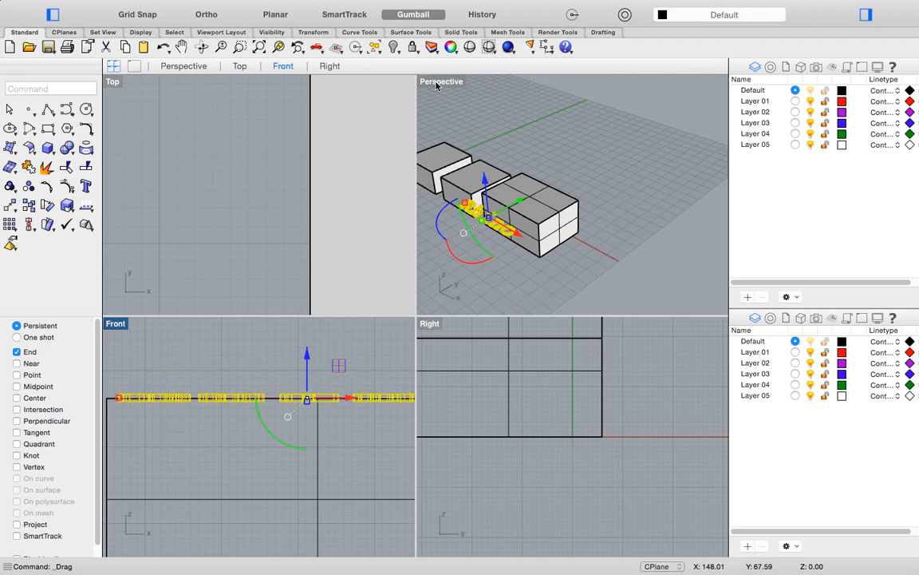
pyautogui.doubleClick(439, 82)
pyautogui.scroll(-3, 371, 101)
pyautogui.scroll(4, 267, 296)
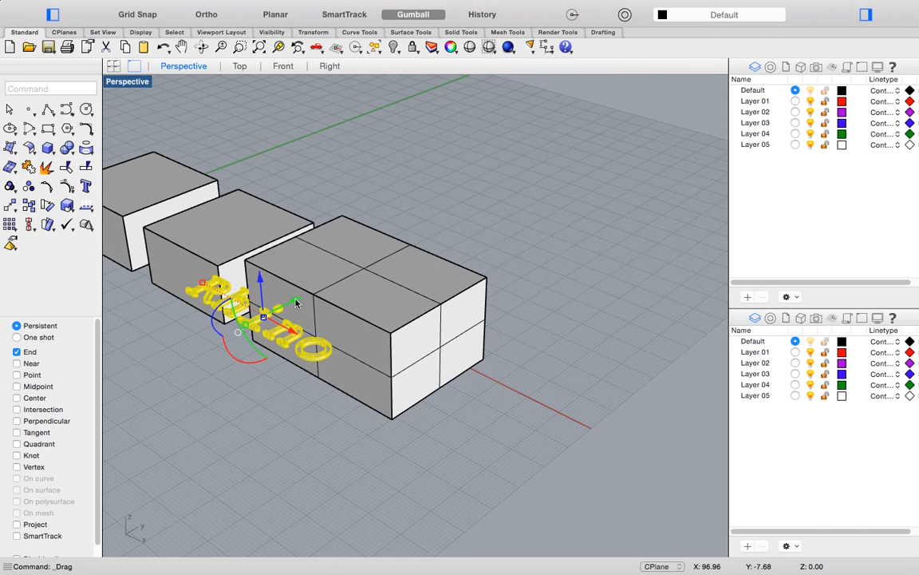
pyautogui.moveTo(296, 301); pyautogui.dragTo(399, 262)
pyautogui.click(474, 371)
# Subtract the grouped Rhino text from the stretched box with Boolean Difference, deleting the input objects
pyautogui.scroll(5, 411, 323)
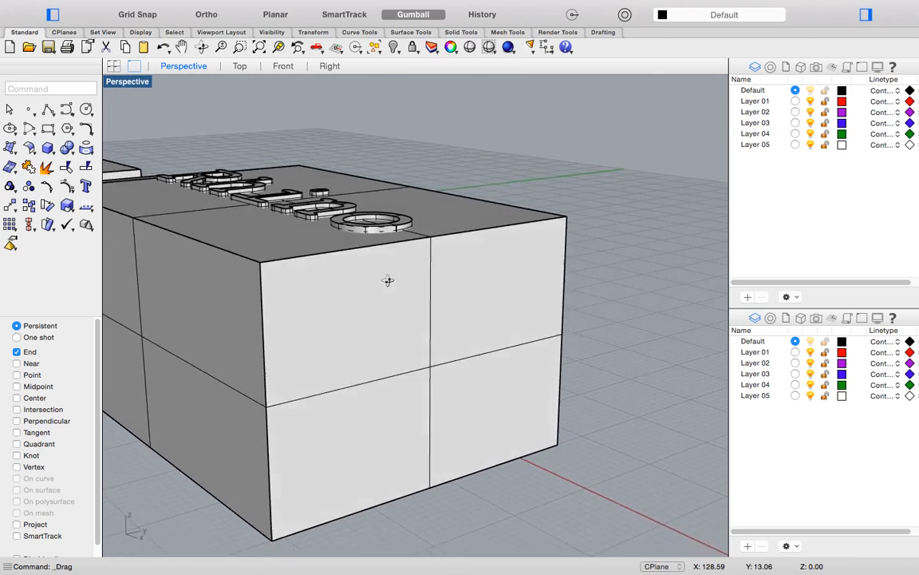
pyautogui.moveTo(388, 280); pyautogui.dragTo(378, 320, button='right')
pyautogui.scroll(-5, 387, 320)
pyautogui.scroll(4, 383, 318)
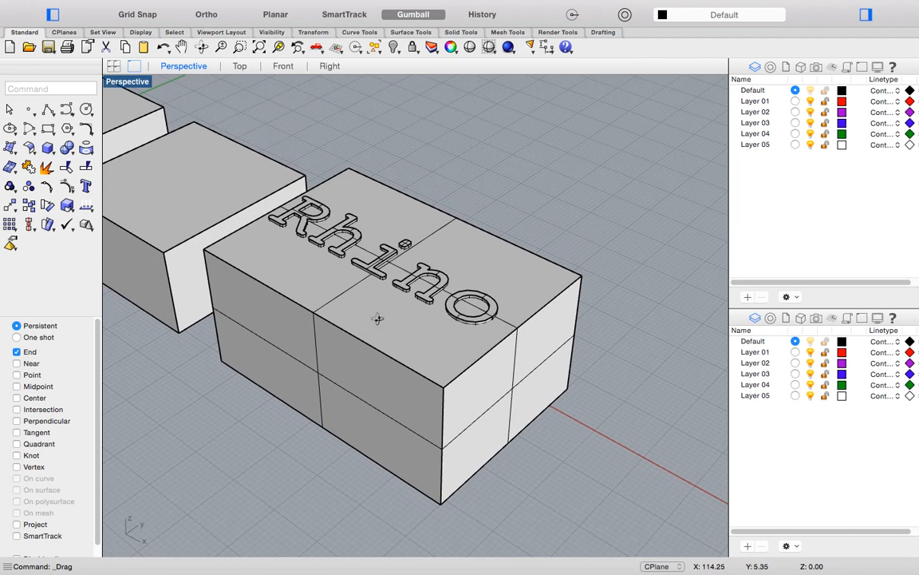
pyautogui.click(274, 7)
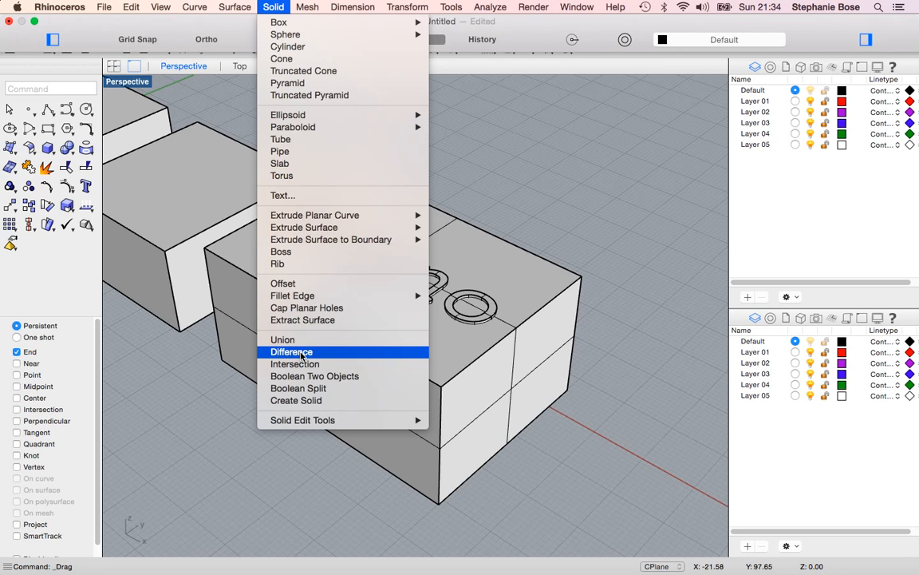
pyautogui.click(302, 354)
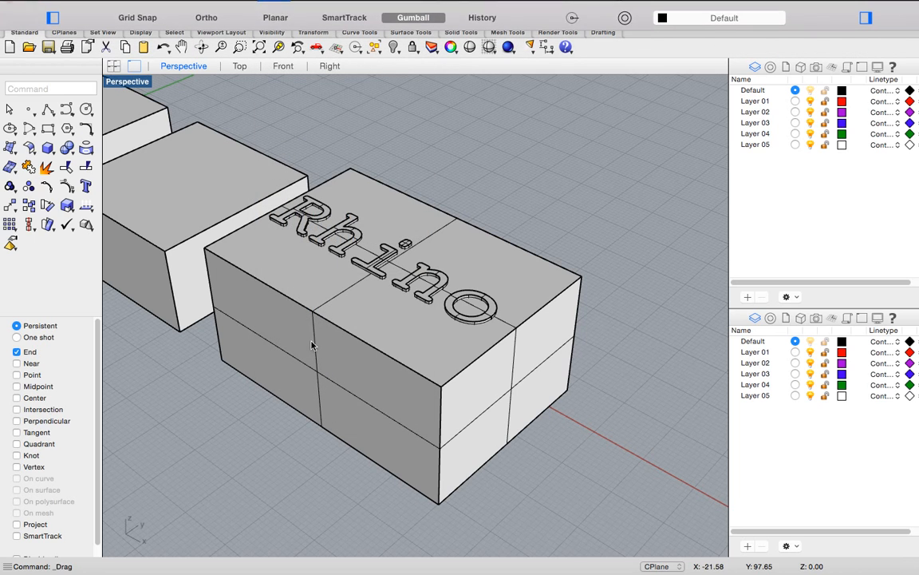
pyautogui.click(317, 296)
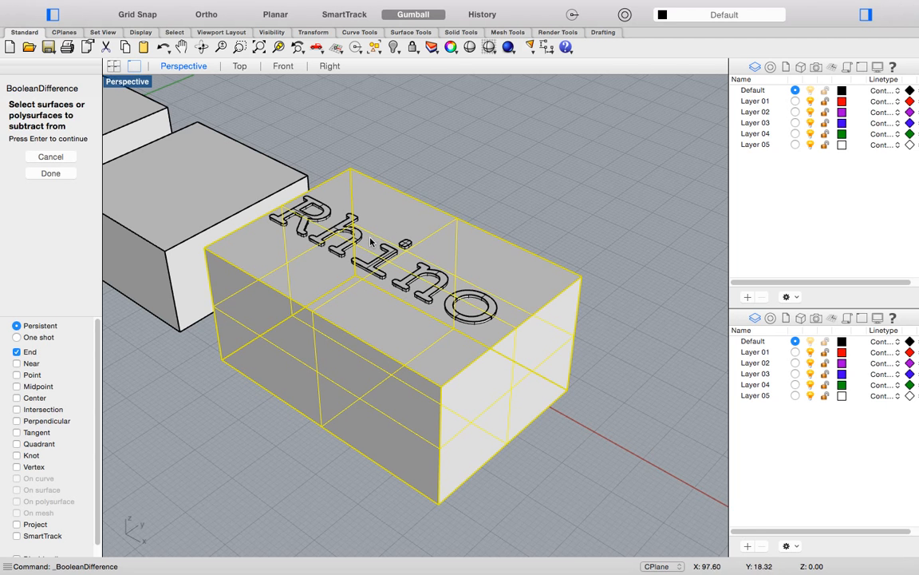
pyautogui.press('Return')
pyautogui.scroll(3, 324, 221)
pyautogui.click(321, 217)
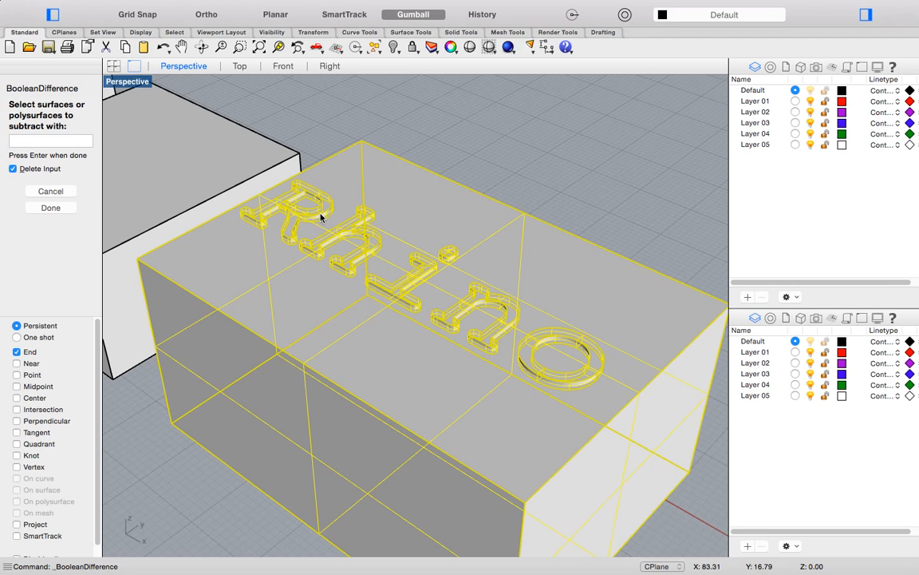
pyautogui.press('Return')
# Examine the lettering engraved in the box's top face up close and from a lower angle
pyautogui.scroll(-4, 406, 213)
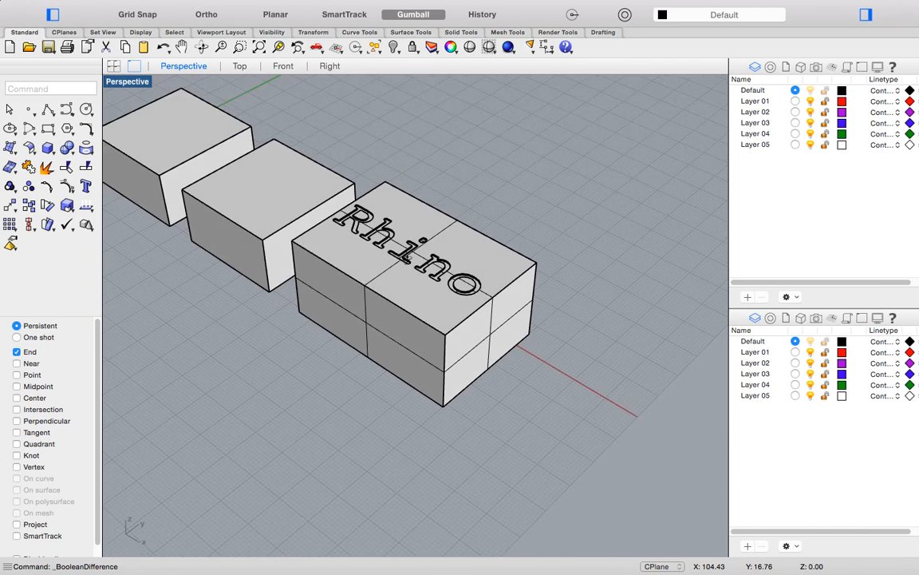
pyautogui.scroll(5, 408, 251)
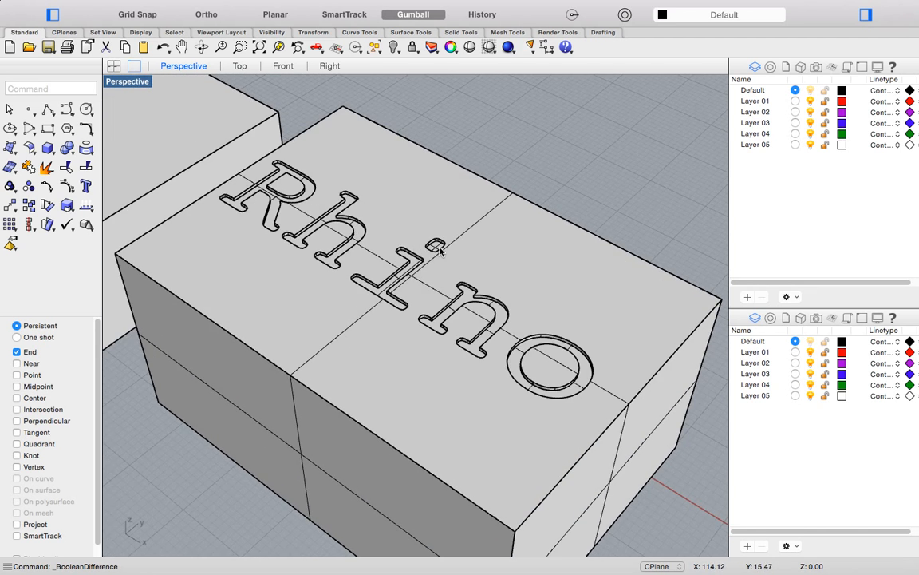
pyautogui.scroll(-4, 444, 253)
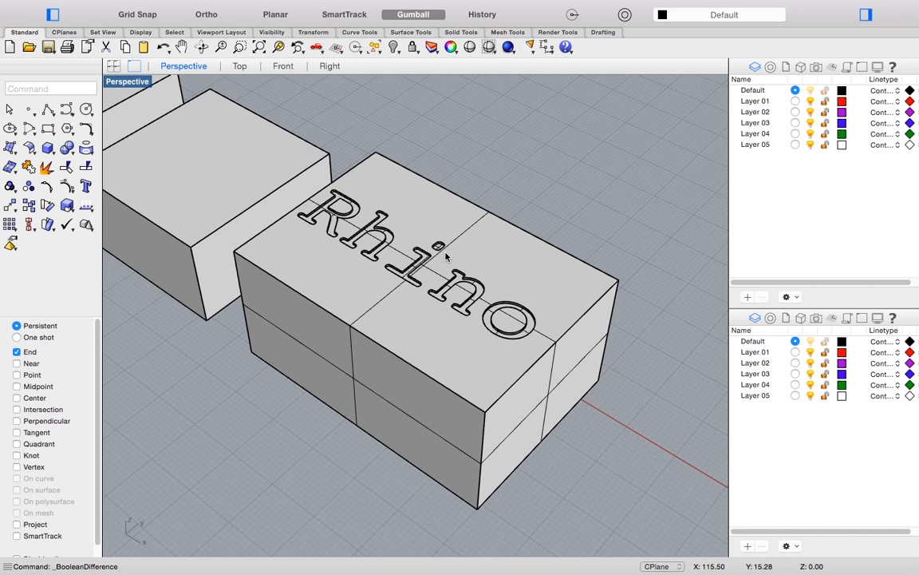
pyautogui.scroll(4, 436, 275)
pyautogui.moveTo(436, 275)
pyautogui.mouseDown(button='right')
pyautogui.moveTo(434, 254)
pyautogui.moveTo(437, 261)
pyautogui.mouseUp(button='right')
pyautogui.scroll(2, 538, 317)
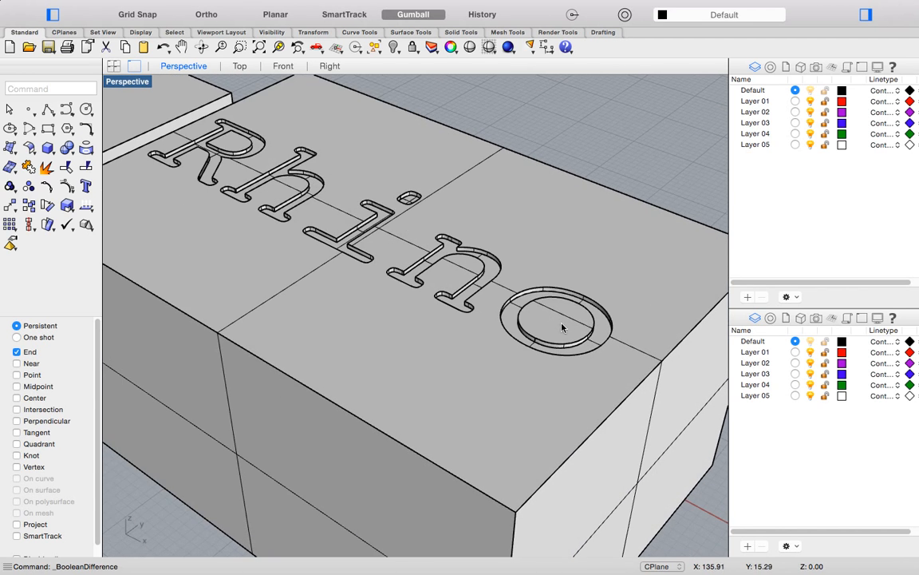
pyautogui.scroll(2, 622, 342)
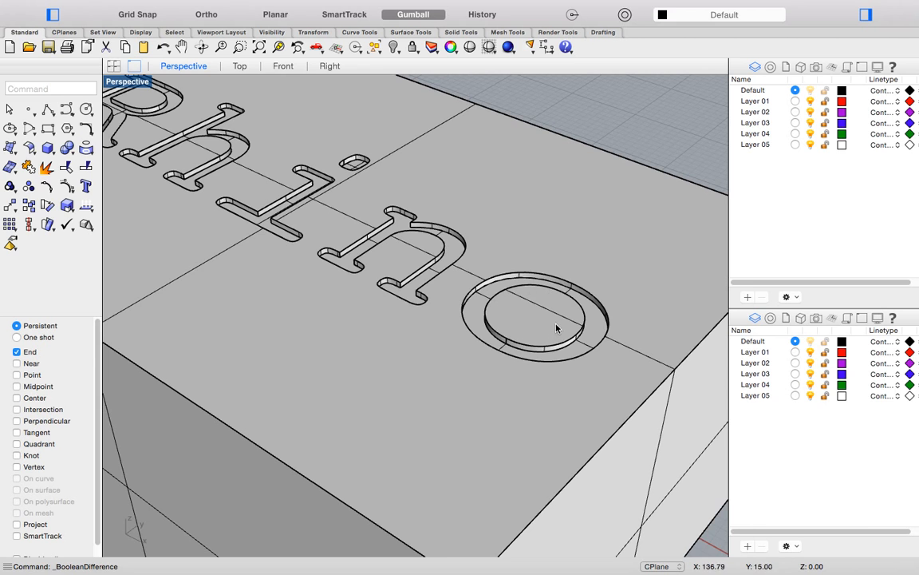
pyautogui.scroll(-2, 501, 309)
pyautogui.scroll(2, 549, 330)
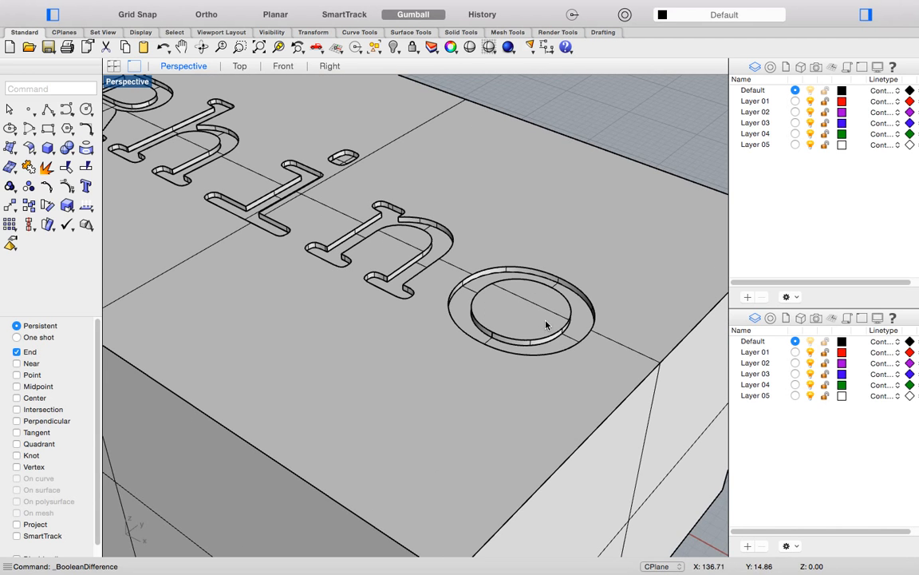
pyautogui.scroll(-3, 535, 315)
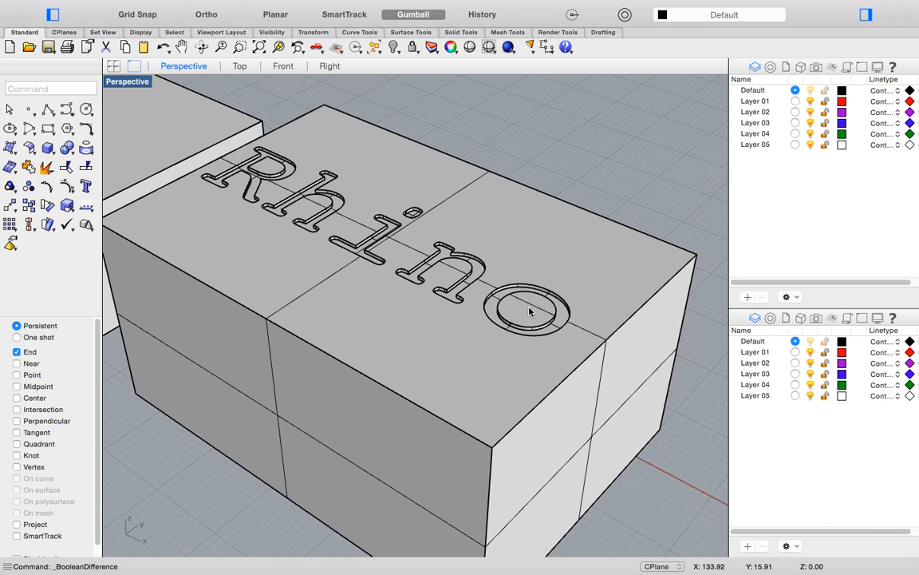
# Turn on the solid edit points of the box with the engraved Rhino lettering
pyautogui.scroll(-5, 531, 321)
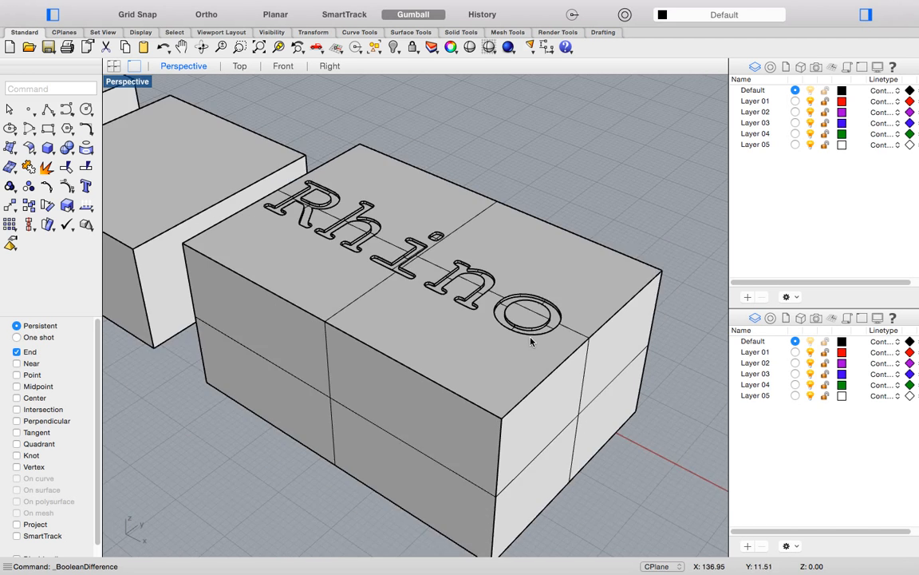
pyautogui.scroll(4, 507, 349)
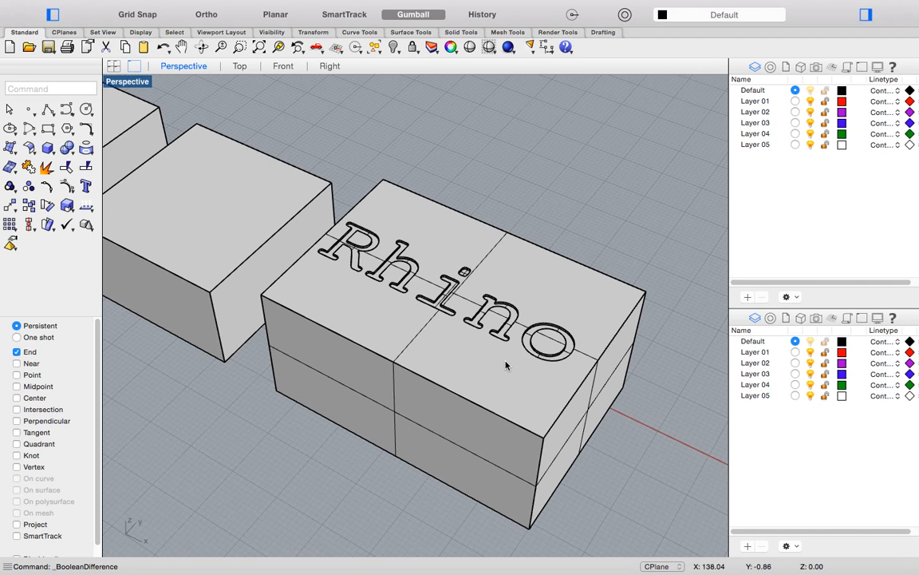
pyautogui.click(506, 348)
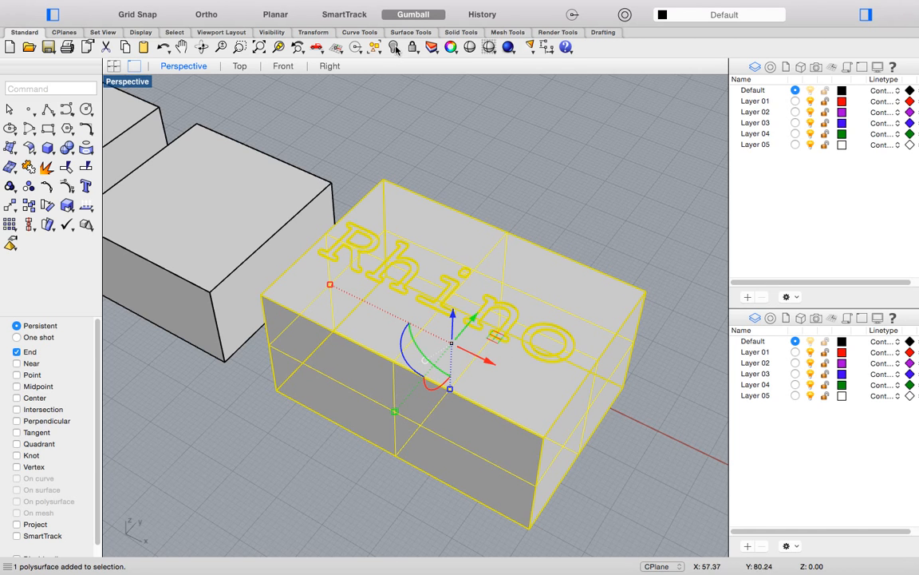
pyautogui.click(462, 32)
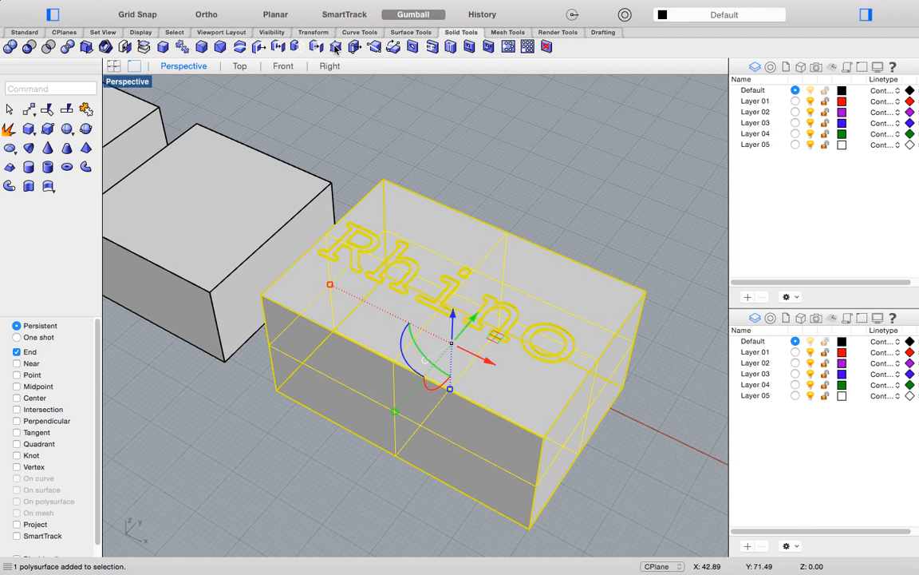
pyautogui.click(299, 47)
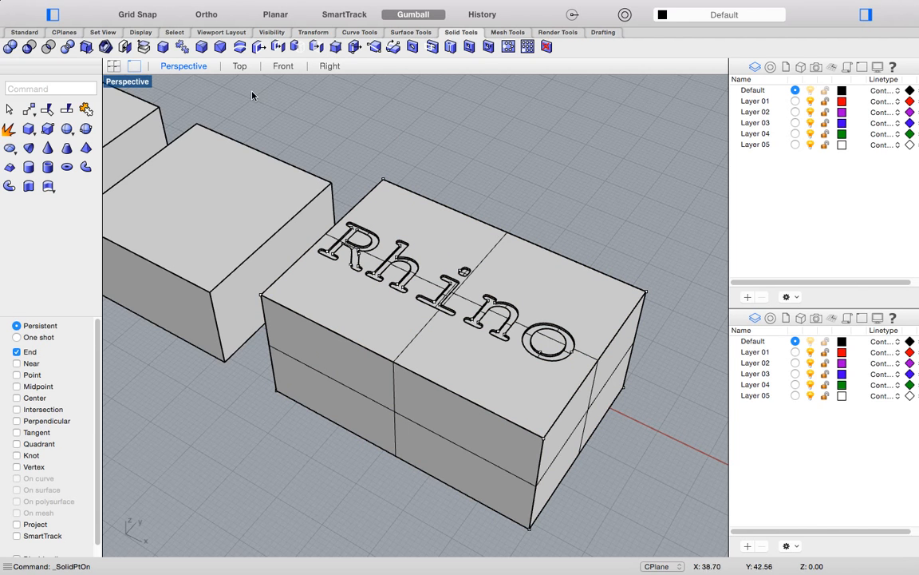
# In the Top view, window-select the edit points of the Rhino lettering and move them into the +Y half of the box's top face
pyautogui.click(240, 66)
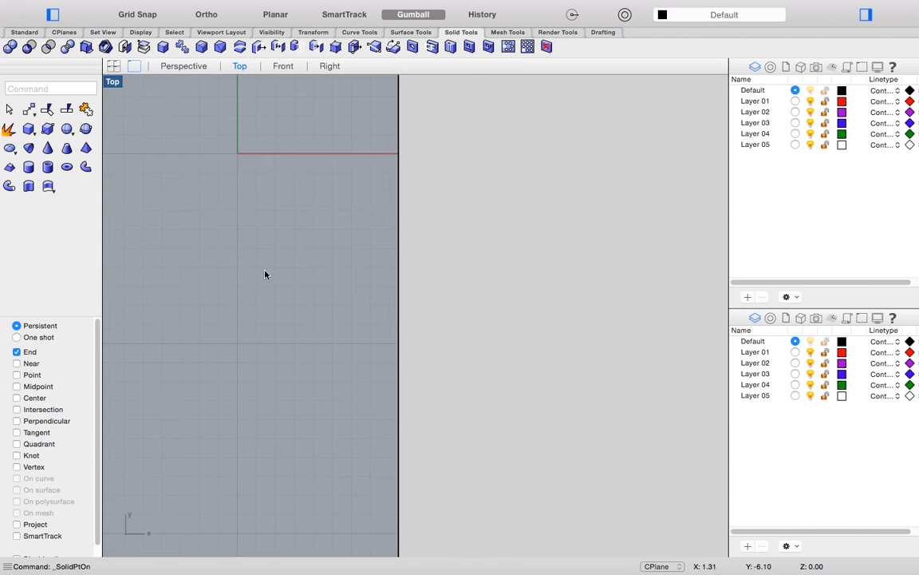
pyautogui.scroll(-10, 256, 271)
pyautogui.scroll(10, 421, 294)
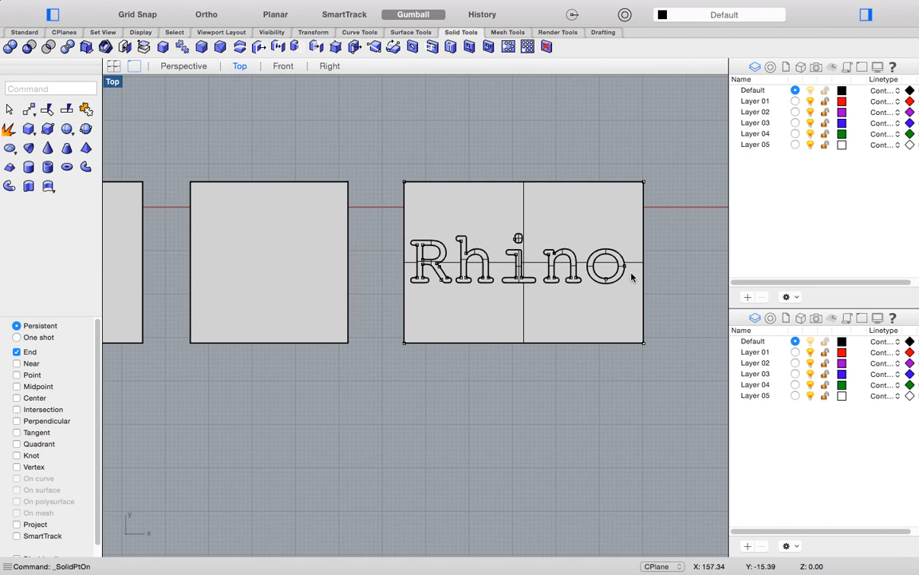
pyautogui.scroll(-2, 317, 246)
pyautogui.moveTo(310, 232); pyautogui.dragTo(520, 300)
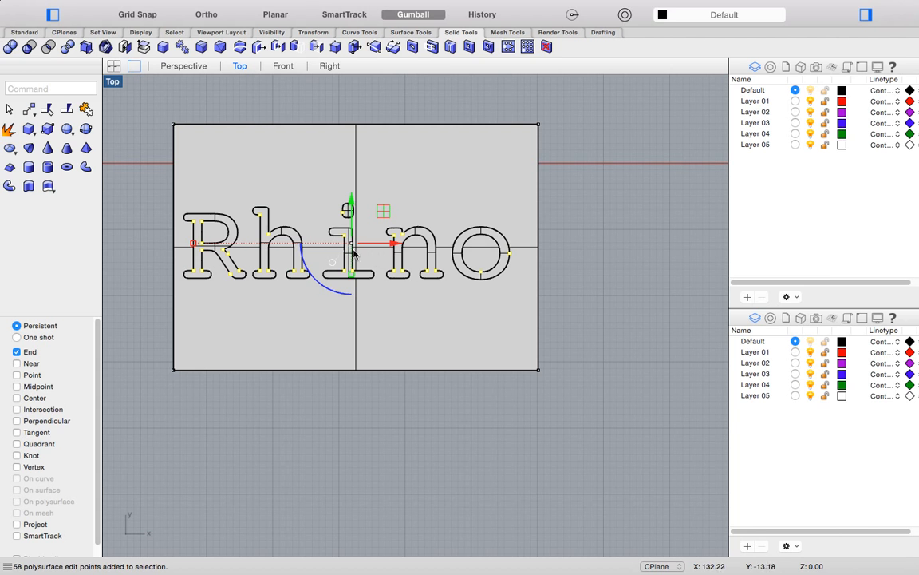
pyautogui.moveTo(384, 215); pyautogui.dragTo(401, 162)
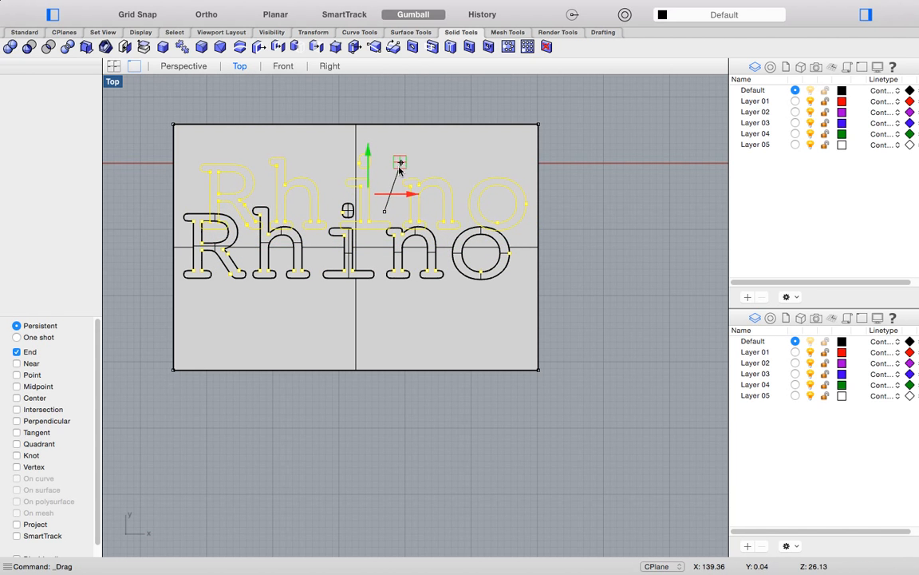
pyautogui.click(565, 294)
pyautogui.scroll(-2, 468, 258)
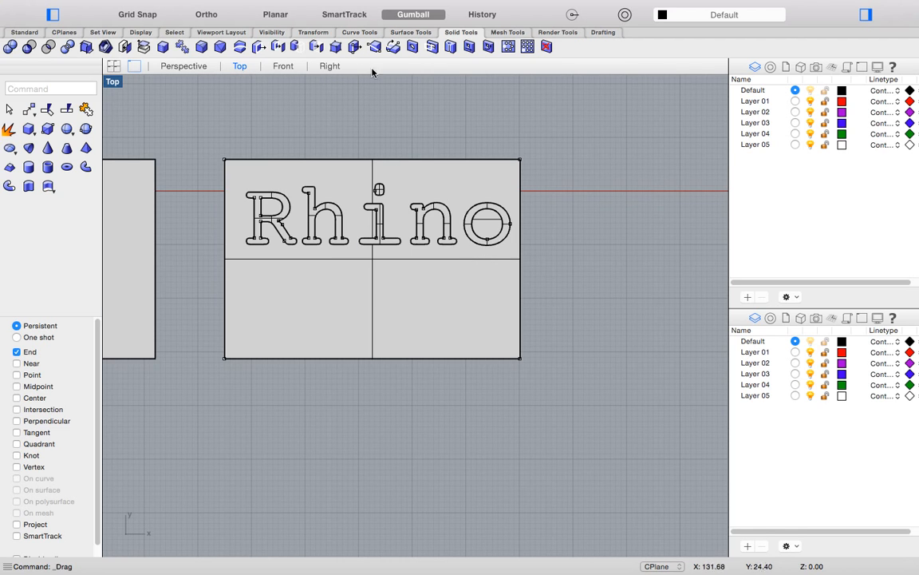
# Examine the repositioned engraving and the row of three boxes in the Perspective view
pyautogui.click(184, 66)
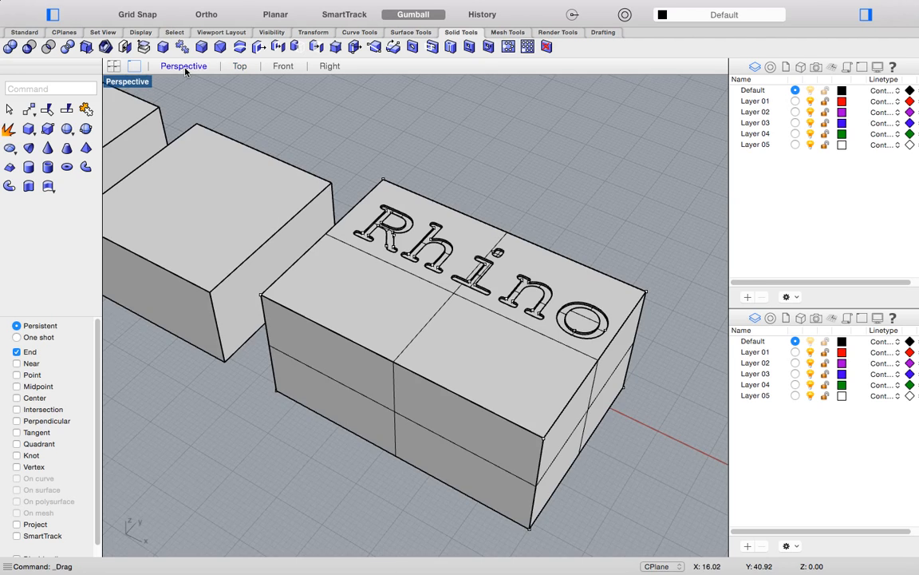
pyautogui.scroll(3, 447, 312)
pyautogui.moveTo(468, 310); pyautogui.dragTo(429, 308, button='right')
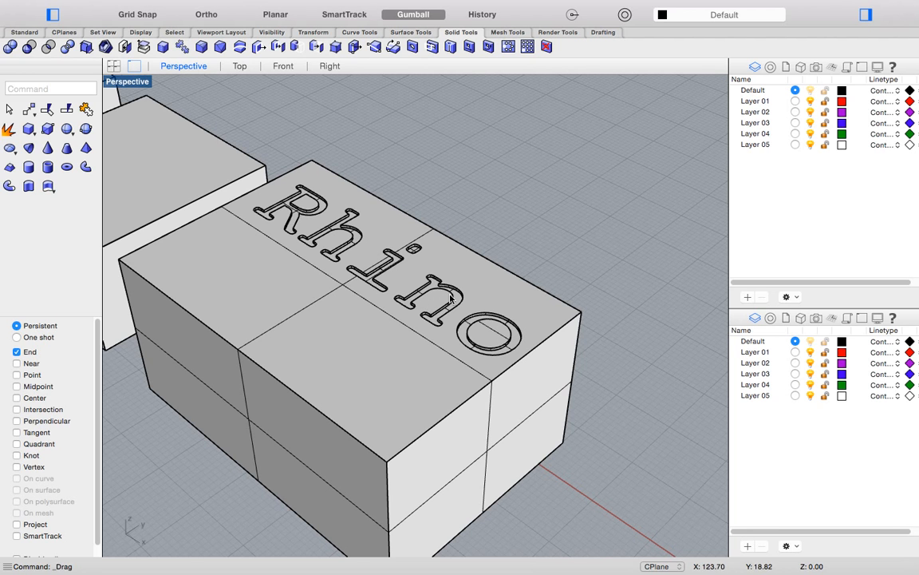
pyautogui.scroll(-5, 427, 307)
pyautogui.scroll(3, 423, 308)
pyautogui.moveTo(427, 300); pyautogui.dragTo(447, 297, button='right')
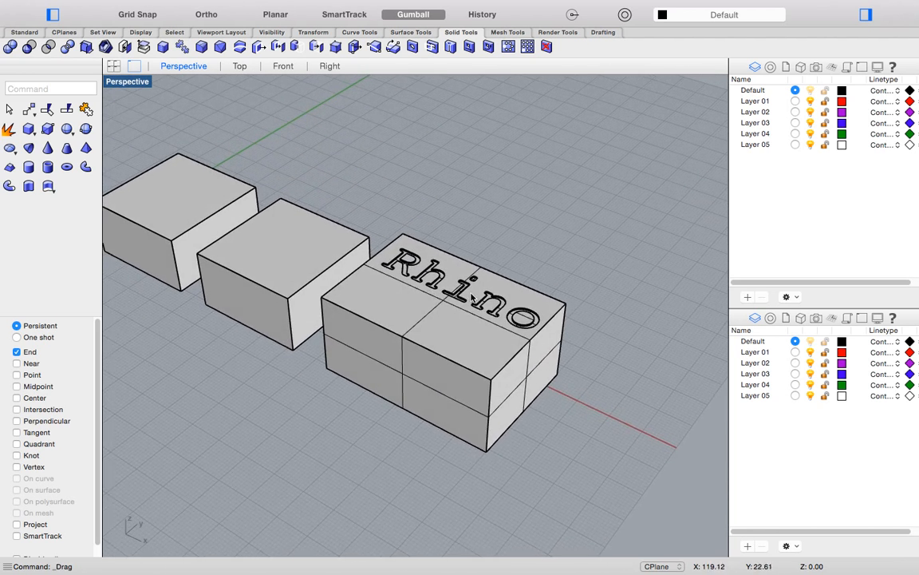
pyautogui.scroll(-2, 415, 294)
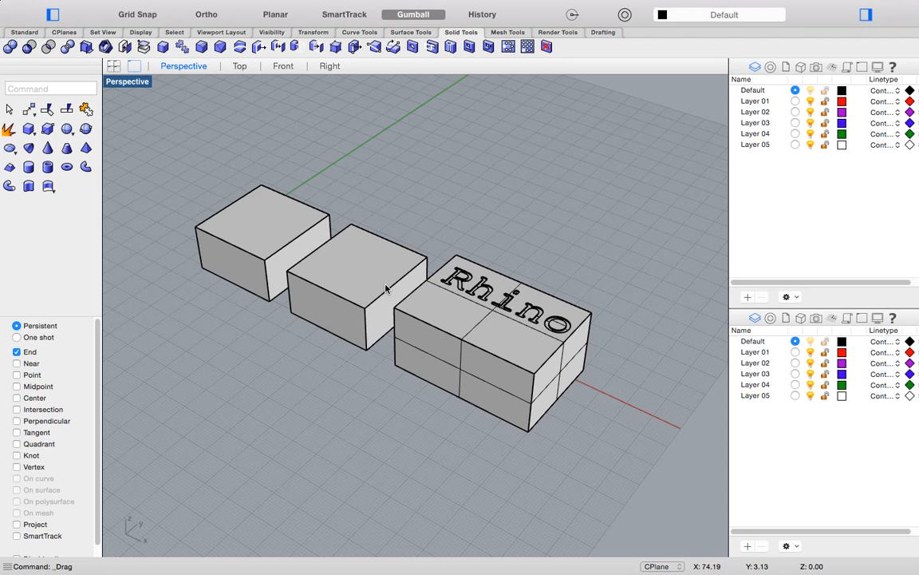
# Select the plain boxes individually, clearing the selection after each one
pyautogui.click(384, 288)
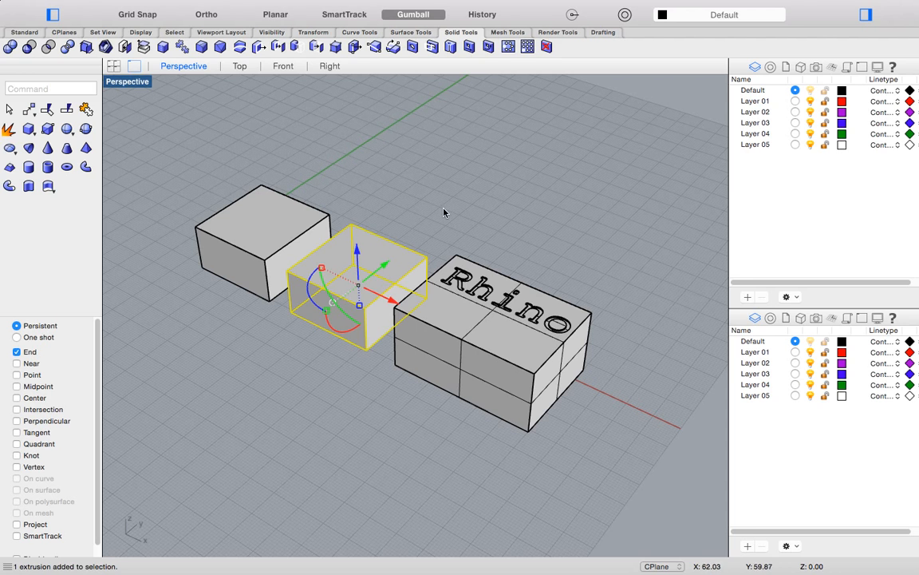
pyautogui.press('Escape')
pyautogui.click(281, 233)
pyautogui.press('Escape')
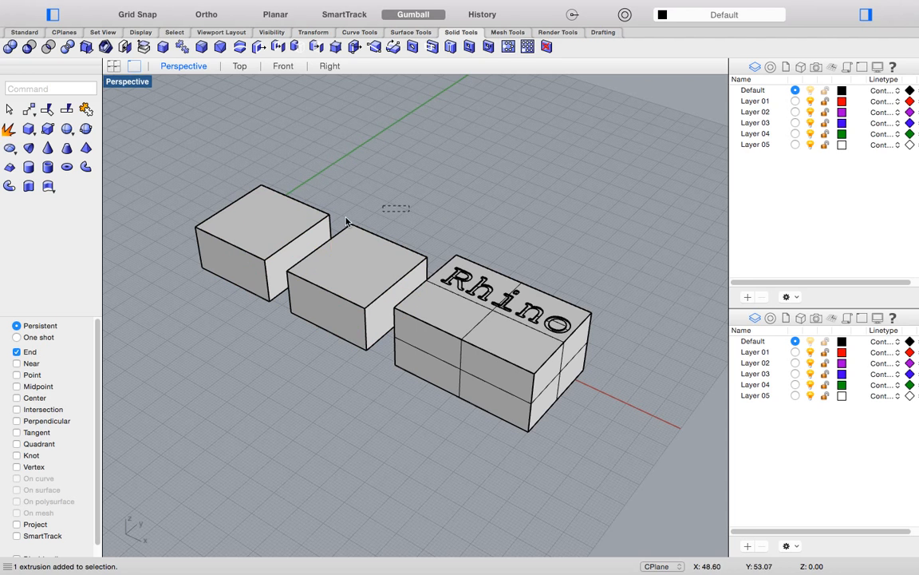
pyautogui.click(354, 274)
pyautogui.press('Escape')
pyautogui.moveTo(429, 247); pyautogui.dragTo(411, 234, button='right')
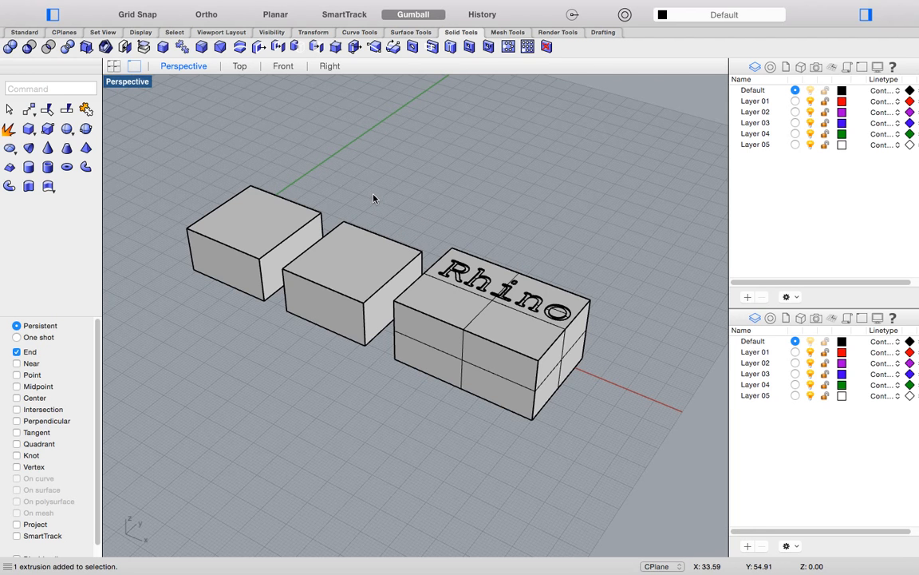
# Window-select the engraved box alone and the middle box together with it, clearing the selection each time
pyautogui.moveTo(373, 192); pyautogui.dragTo(641, 441)
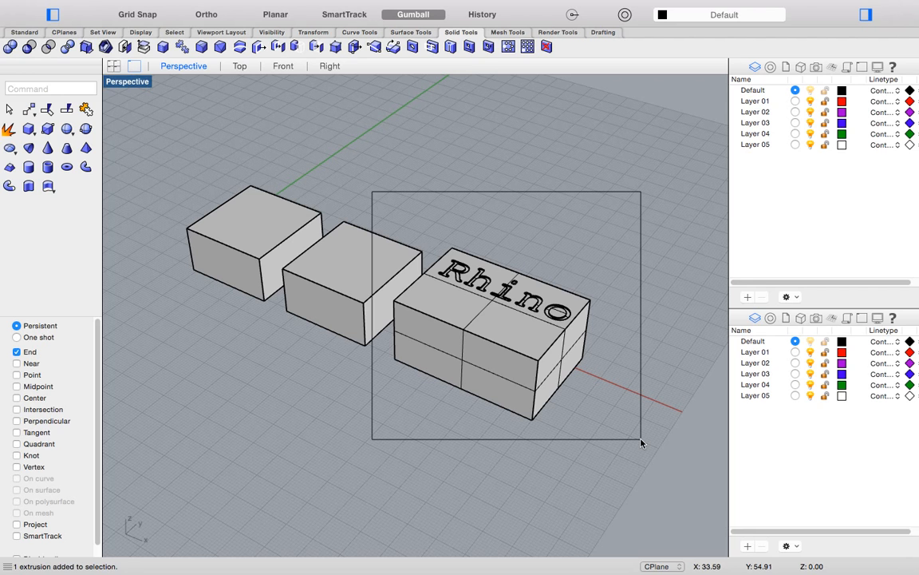
pyautogui.moveTo(641, 441); pyautogui.dragTo(639, 438)
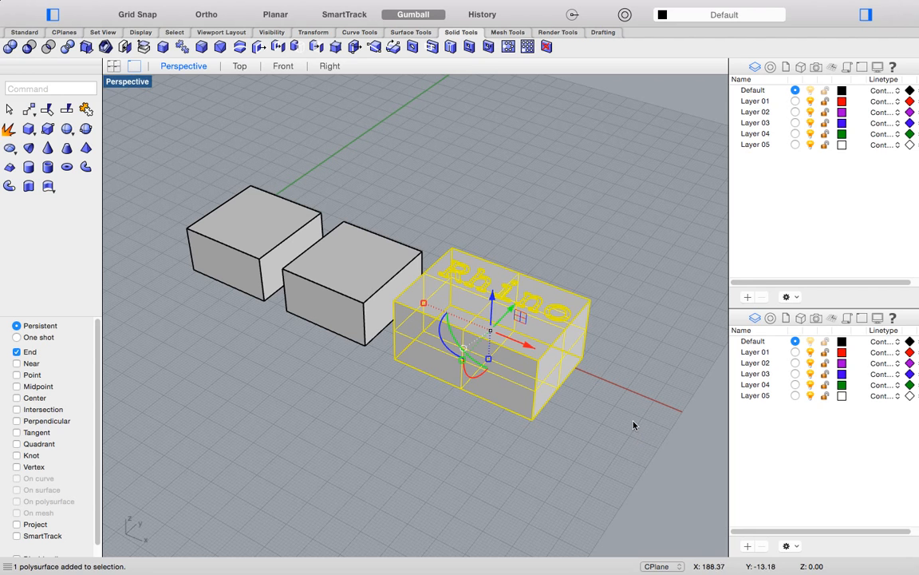
pyautogui.press('Escape')
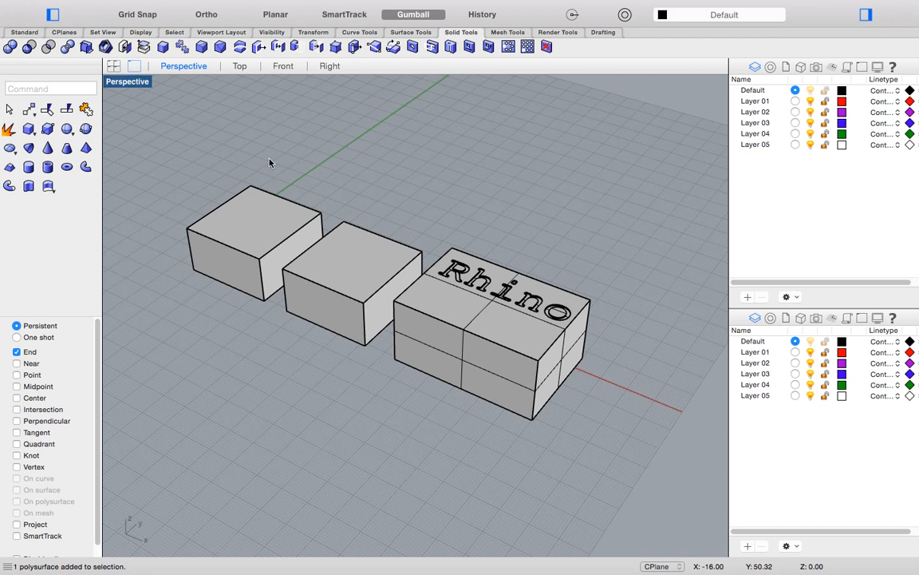
pyautogui.moveTo(264, 154); pyautogui.dragTo(610, 435)
pyautogui.press('Escape')
# Use a crossing selection that only touches the middle and engraved boxes to select both, and clear the selection
pyautogui.scroll(5, 359, 379)
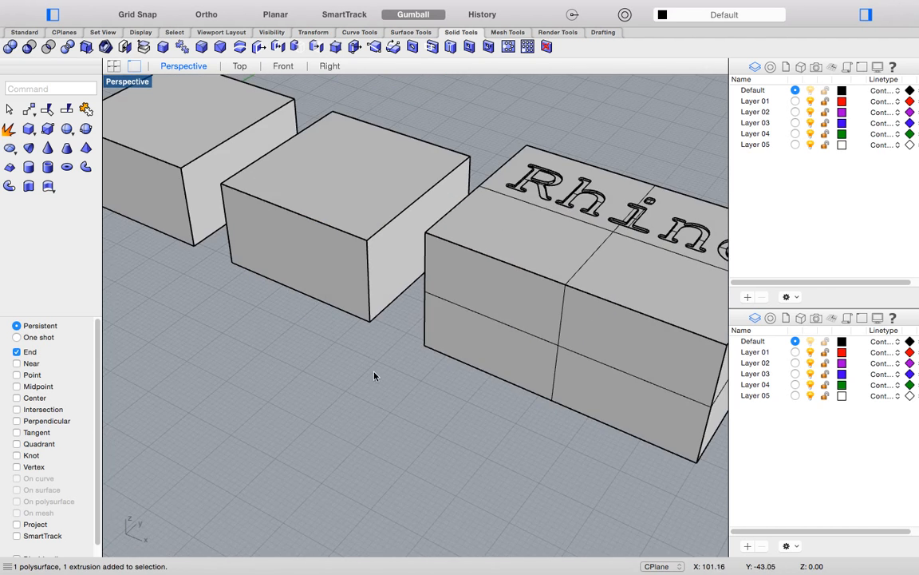
pyautogui.scroll(-3, 375, 376)
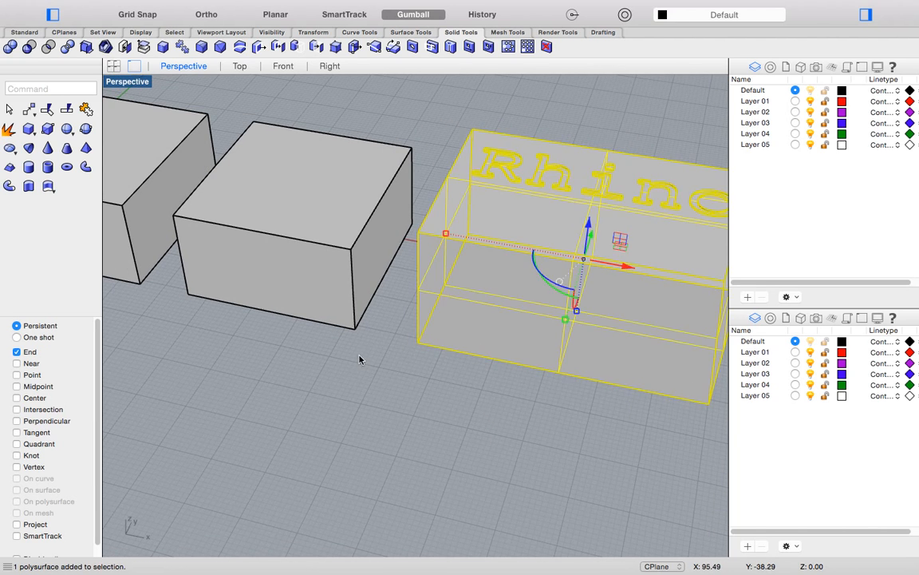
pyautogui.press('Escape')
pyautogui.moveTo(447, 386); pyautogui.dragTo(318, 315)
pyautogui.press('Escape')
pyautogui.scroll(-10, 359, 371)
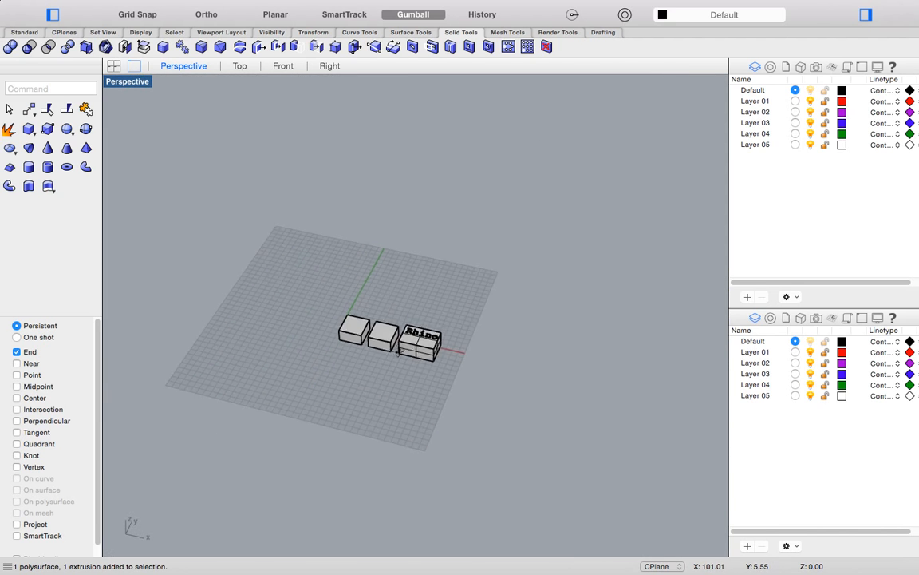
pyautogui.scroll(10, 398, 351)
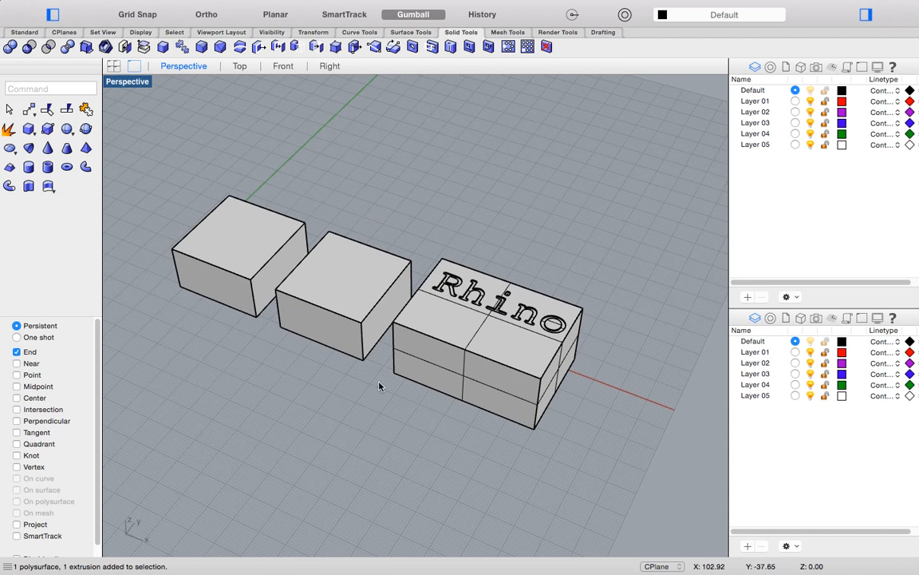
pyautogui.scroll(-8, 375, 375)
pyautogui.scroll(6, 399, 366)
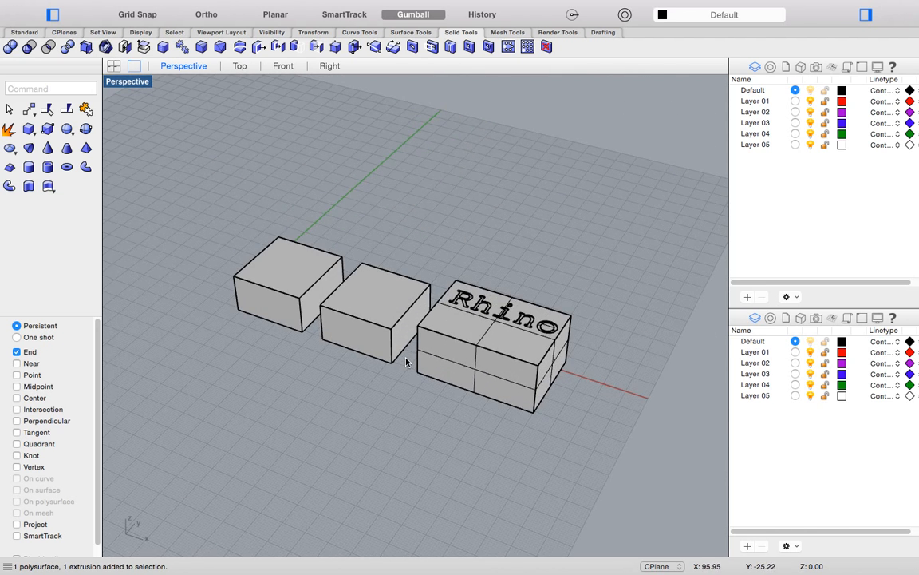